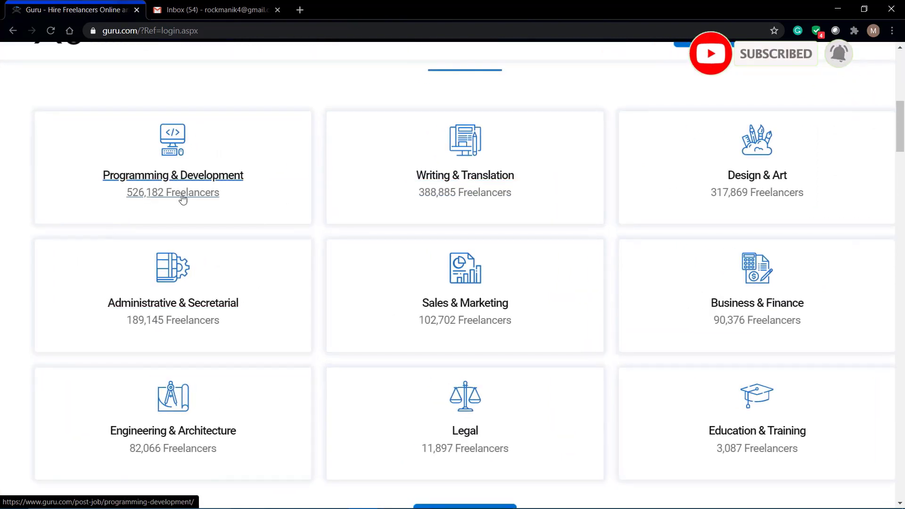
pyautogui.scroll(-2, 151, 319)
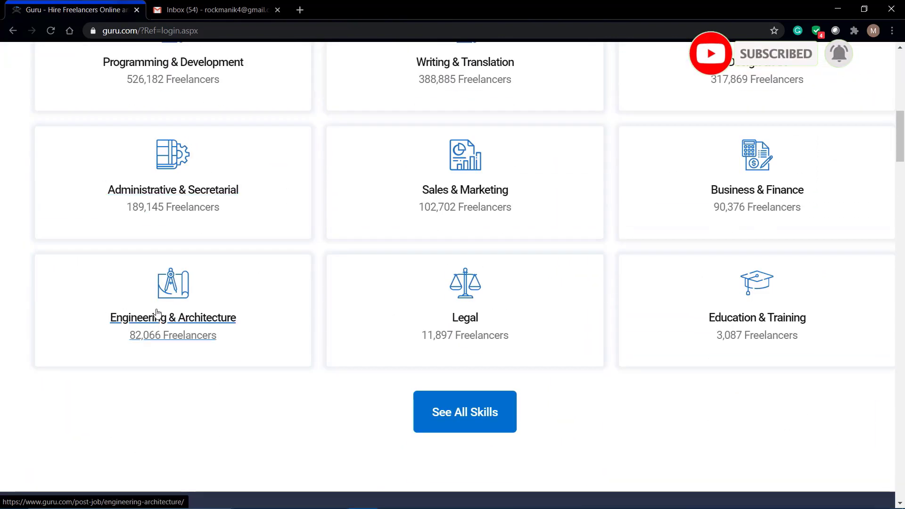
pyautogui.scroll(2, 491, 278)
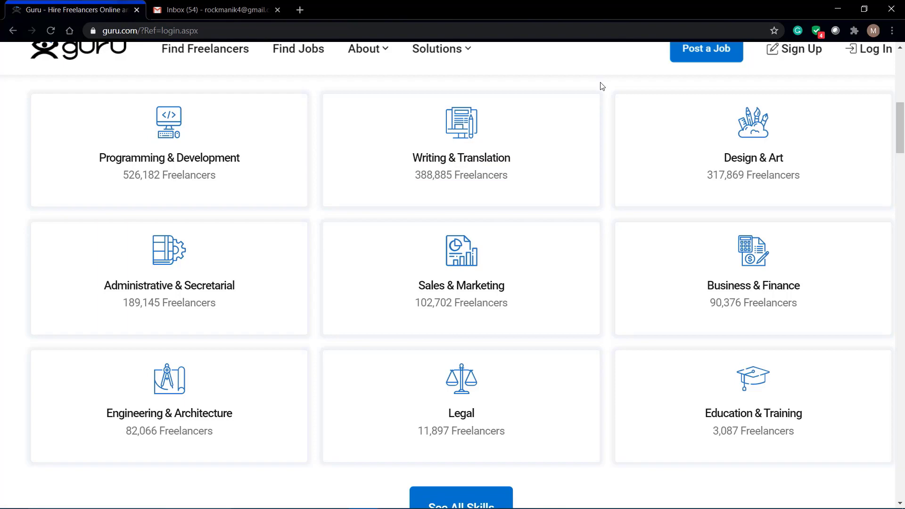
pyautogui.hotkey('ctrl', '-')
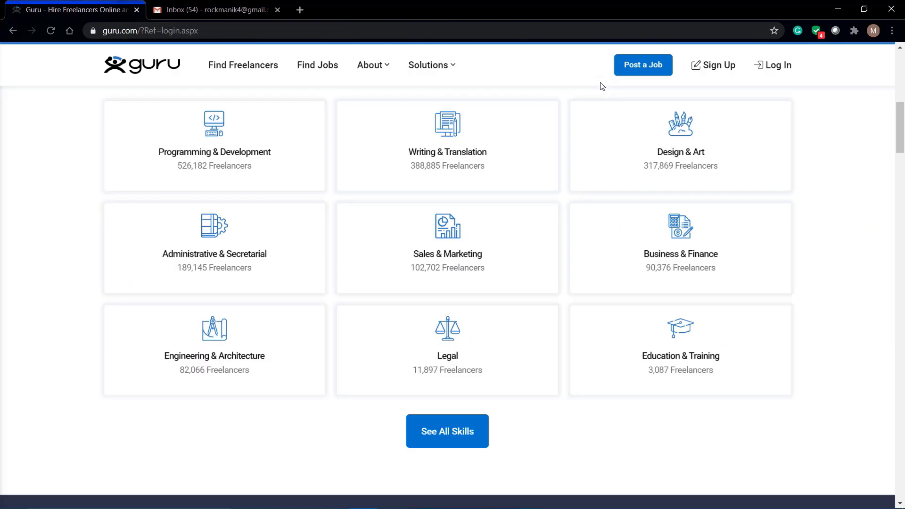
pyautogui.scroll(-10, 602, 87)
pyautogui.scroll(1, 602, 86)
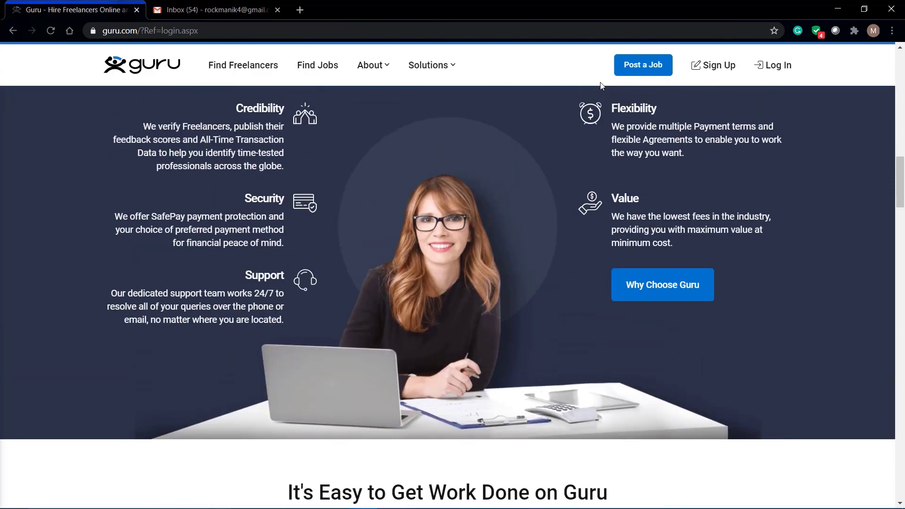
pyautogui.scroll(-7, 602, 86)
pyautogui.scroll(-15, 602, 86)
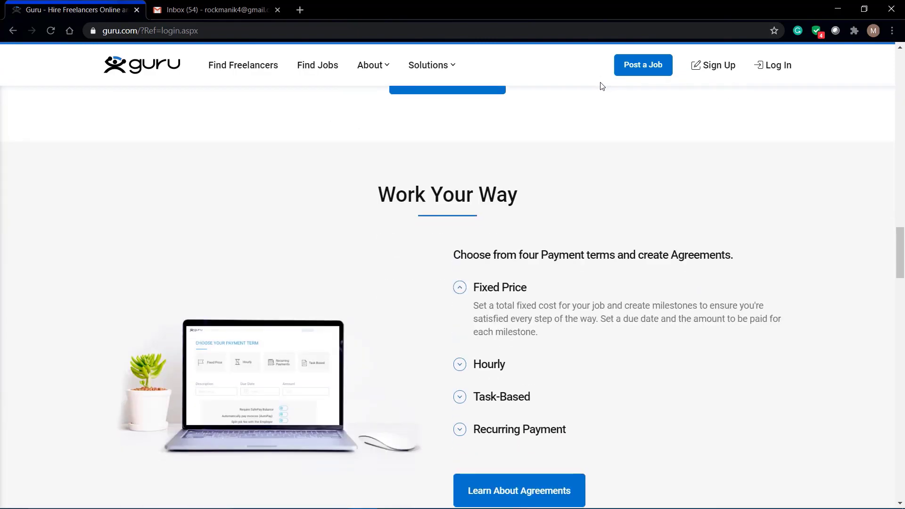
pyautogui.scroll(-3, 602, 87)
pyautogui.scroll(20, 602, 87)
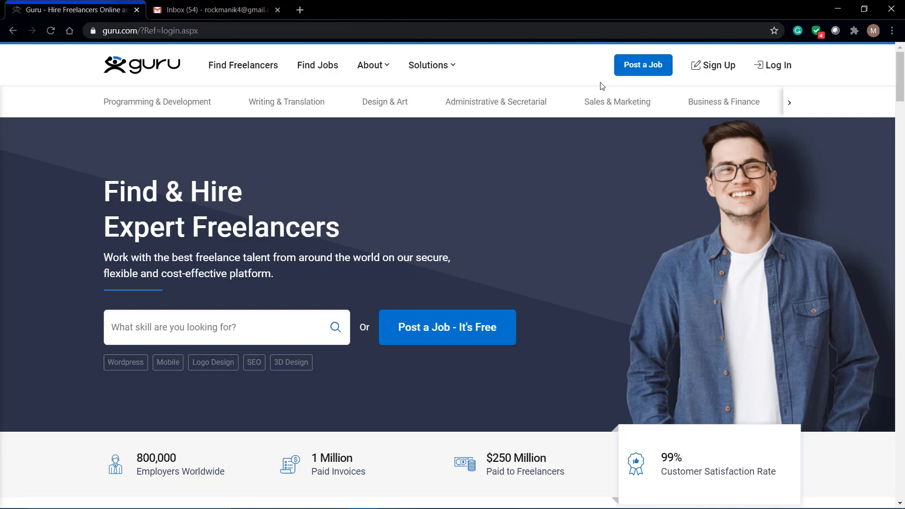
pyautogui.scroll(5, 715, 73)
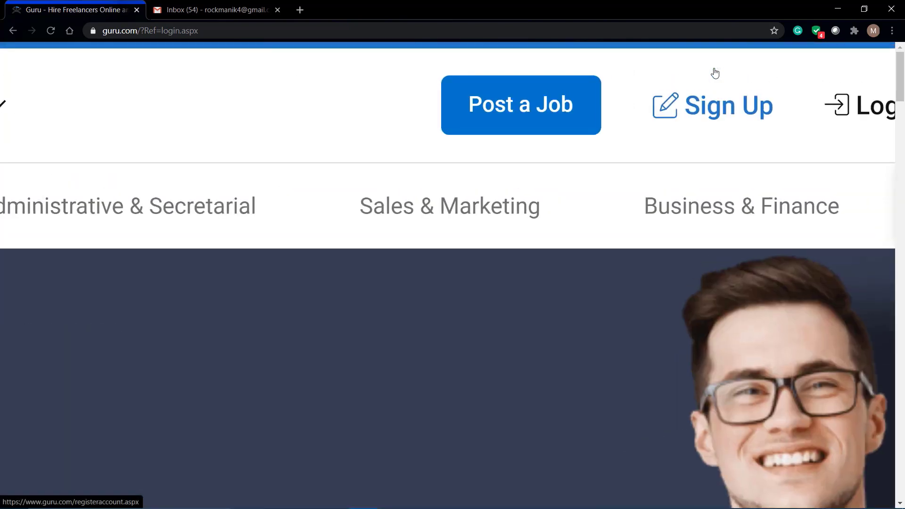
# Step: Start a Guru sign-up with your full name and email, and accept the terms
pyautogui.click(715, 100)
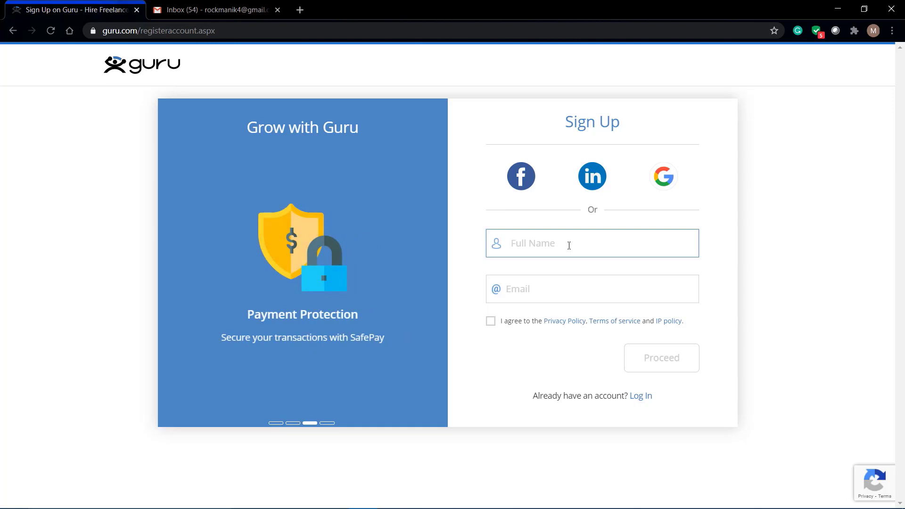
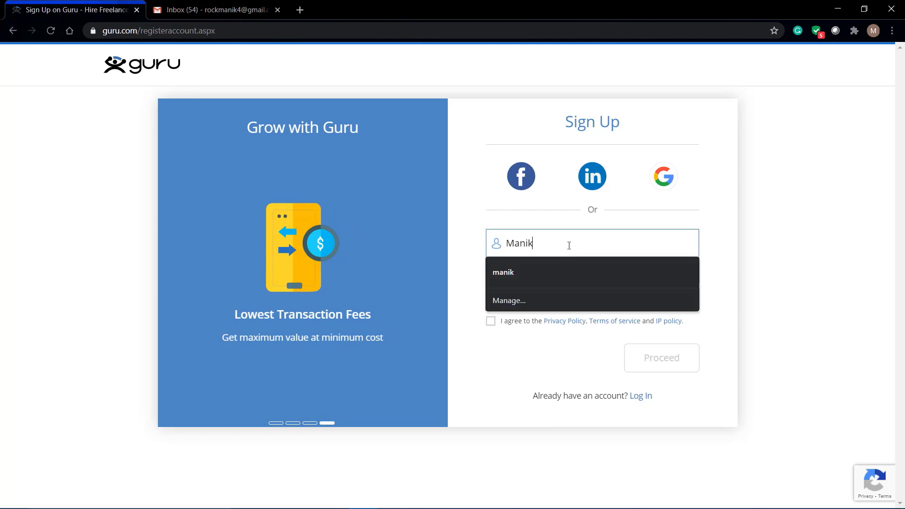
pyautogui.press('Tab')
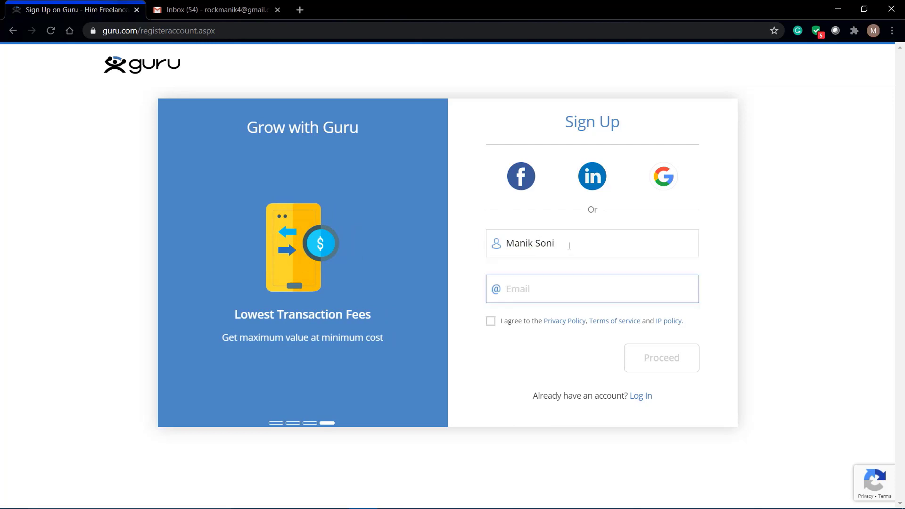
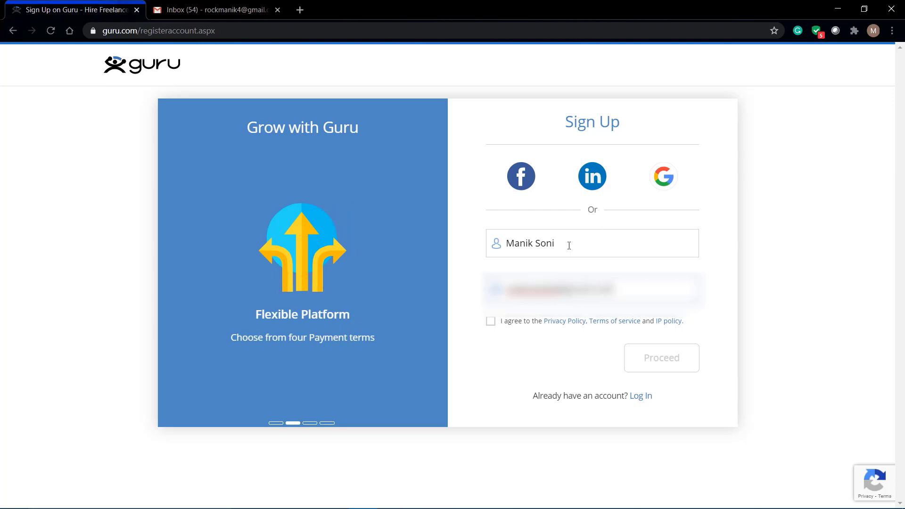
pyautogui.click(489, 320)
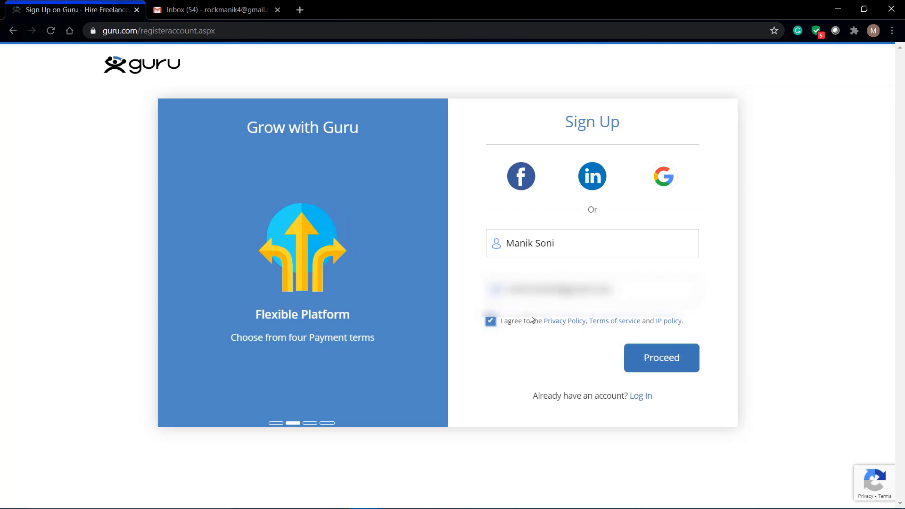
pyautogui.click(663, 364)
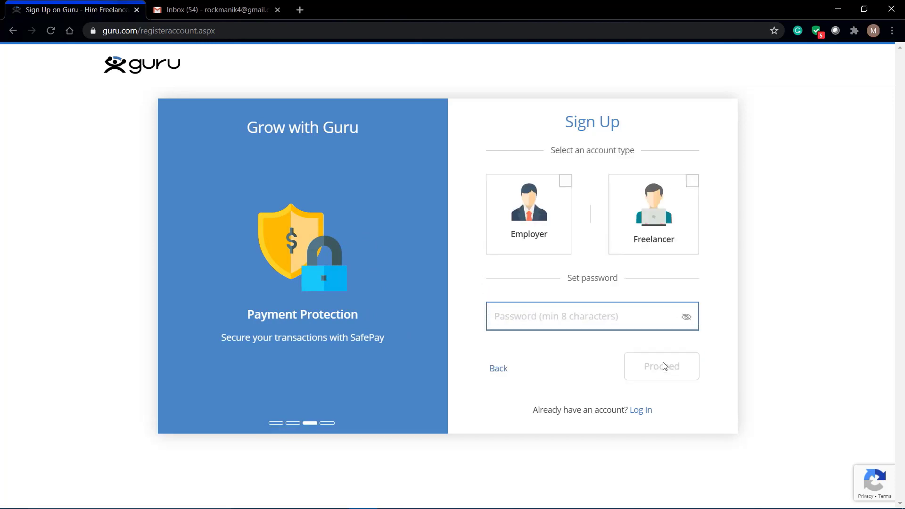
# Step: Choose the Freelancer account type, set the account password and proceed
pyautogui.scroll(5, 676, 230)
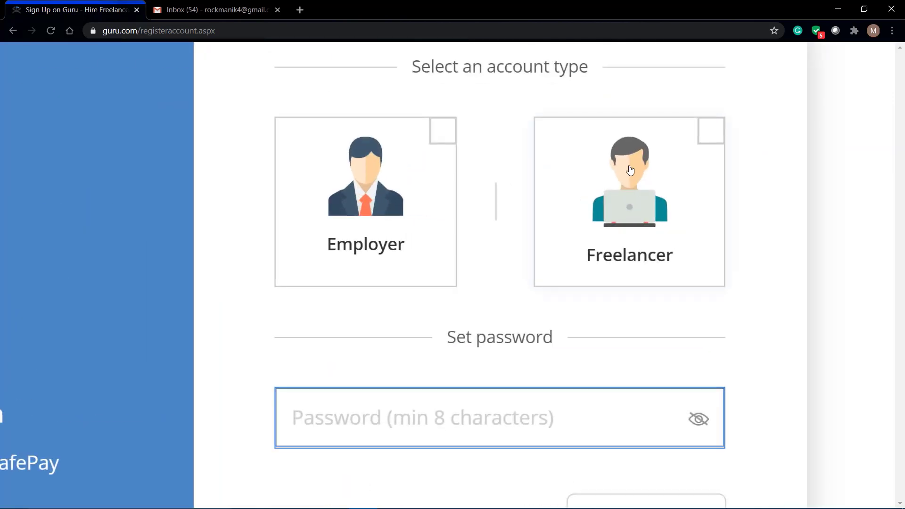
pyautogui.click(708, 140)
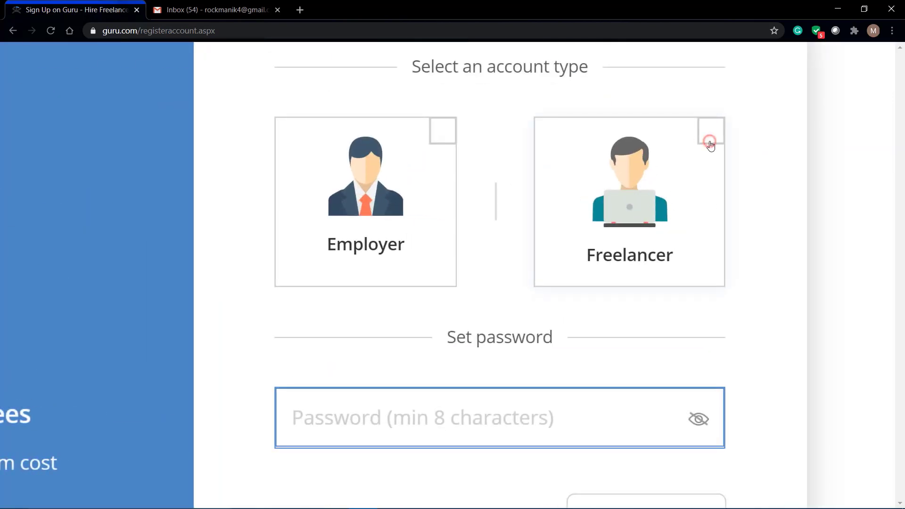
pyautogui.scroll(-5, 625, 259)
pyautogui.click(594, 325)
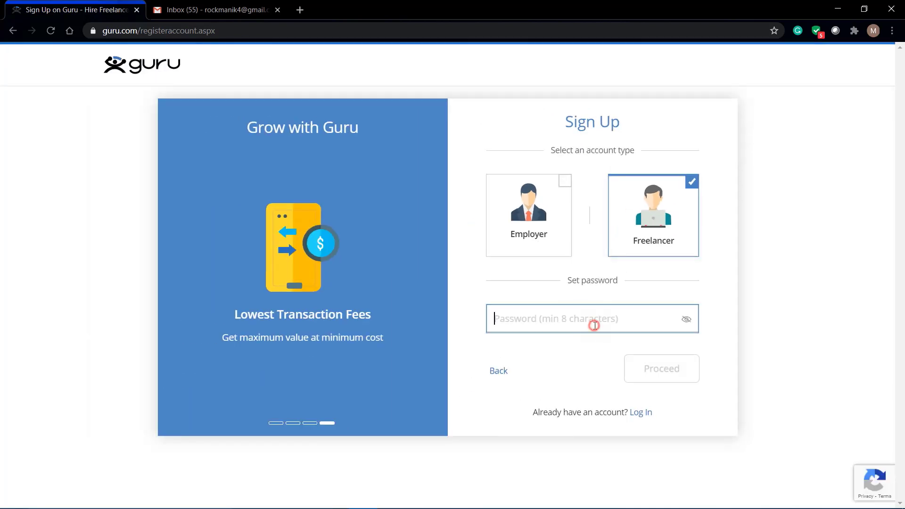
pyautogui.write('****')
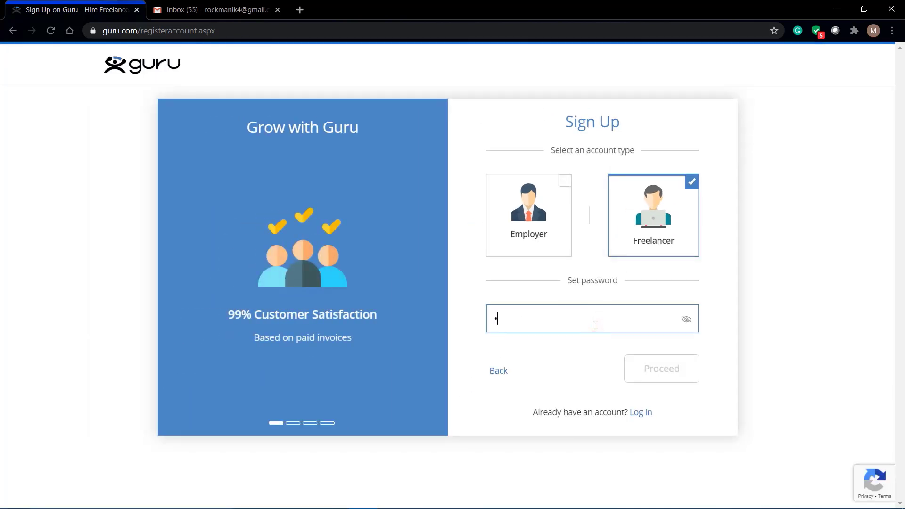
pyautogui.write('********')
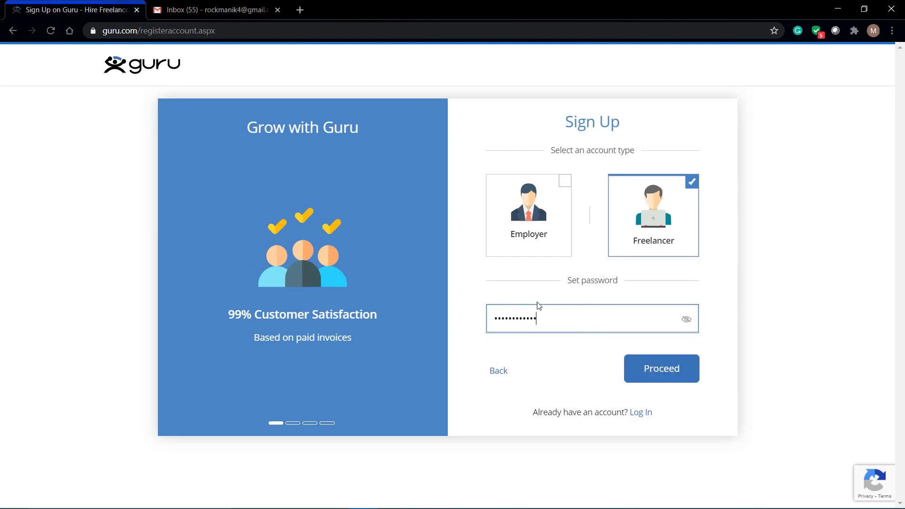
pyautogui.click(659, 369)
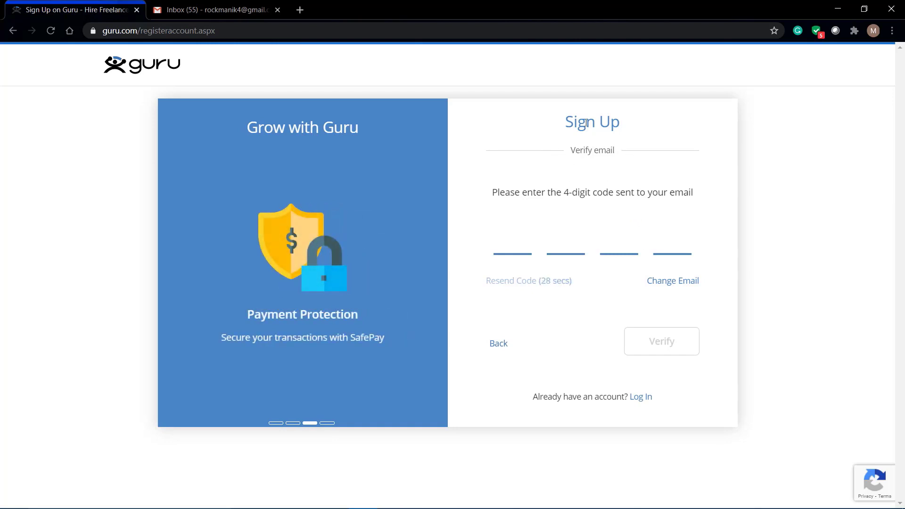
# Step: Copy the 4-digit code from Guru's Verify Your Account email and verify the account
pyautogui.moveTo(570, 123); pyautogui.dragTo(611, 121)
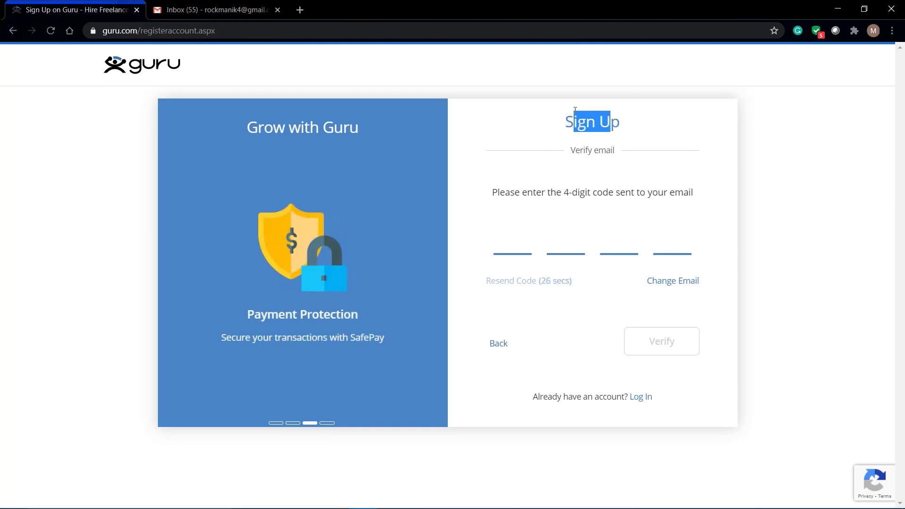
pyautogui.click(236, 5)
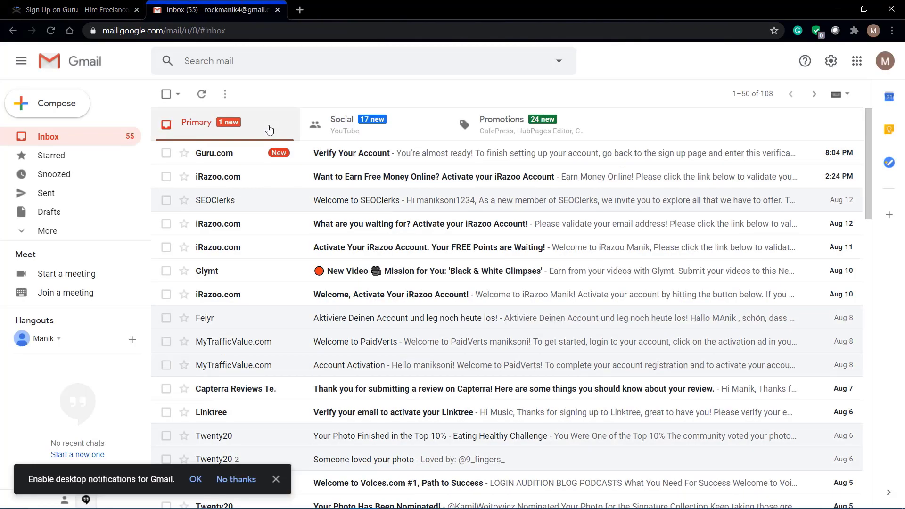
pyautogui.click(276, 159)
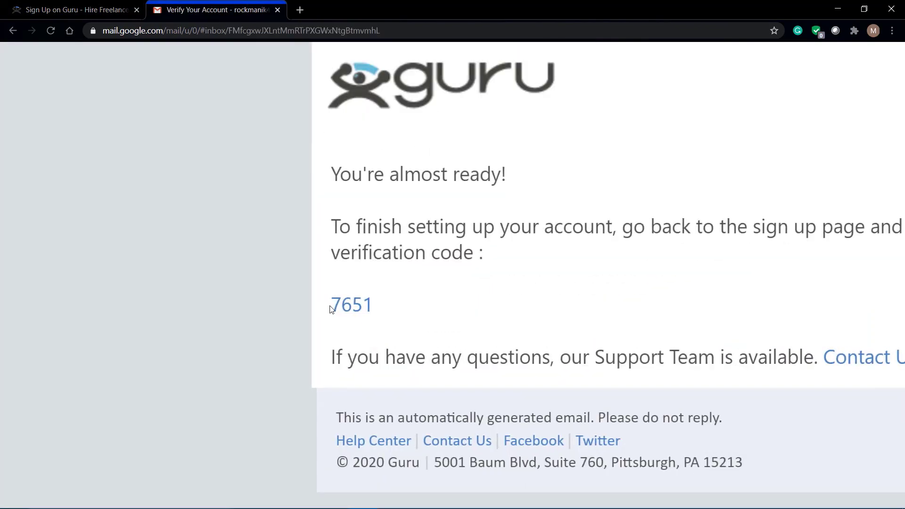
pyautogui.doubleClick(333, 304)
pyautogui.click(210, 289)
pyautogui.click(76, 10)
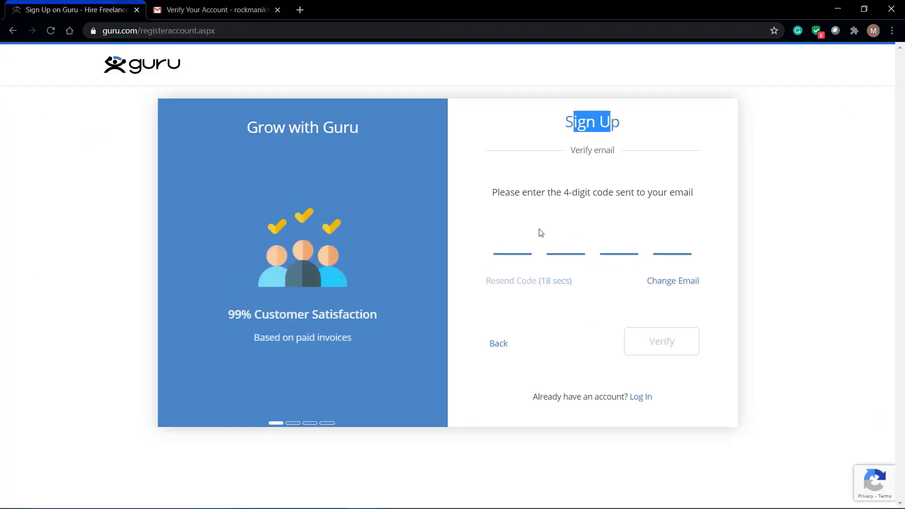
pyautogui.click(514, 248)
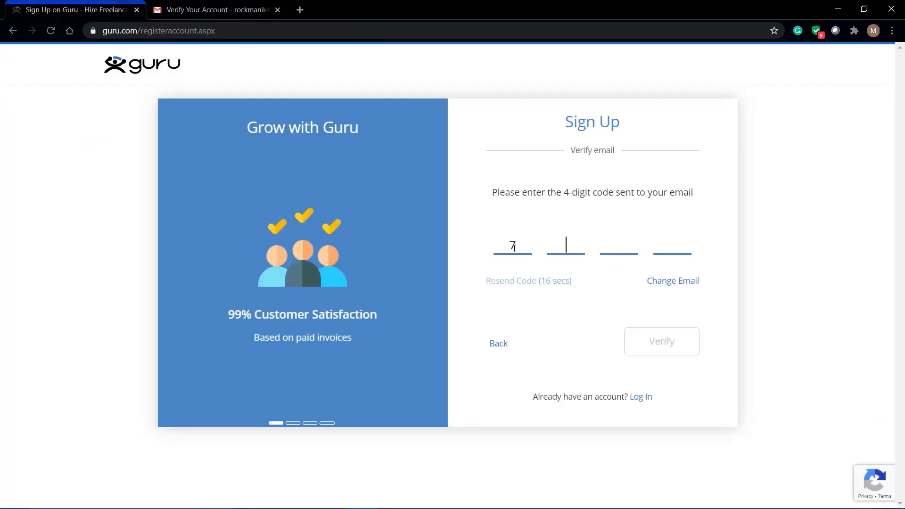
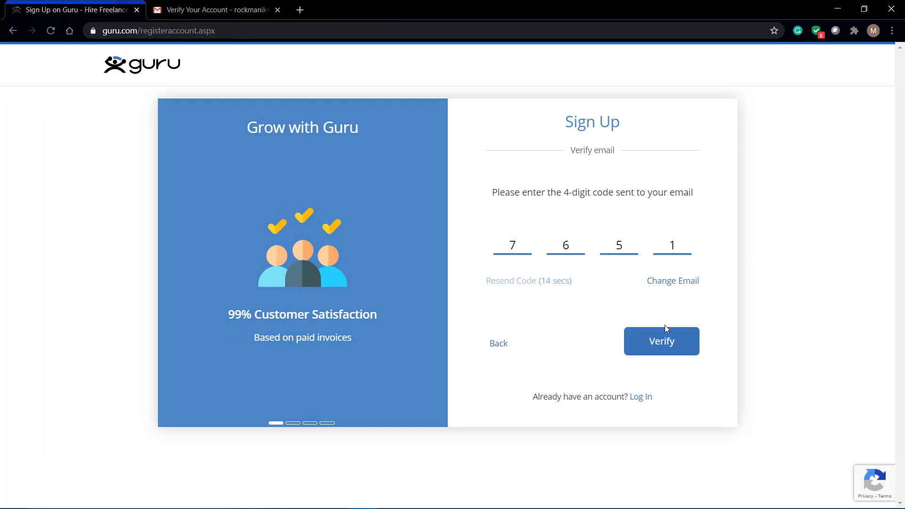
pyautogui.click(664, 339)
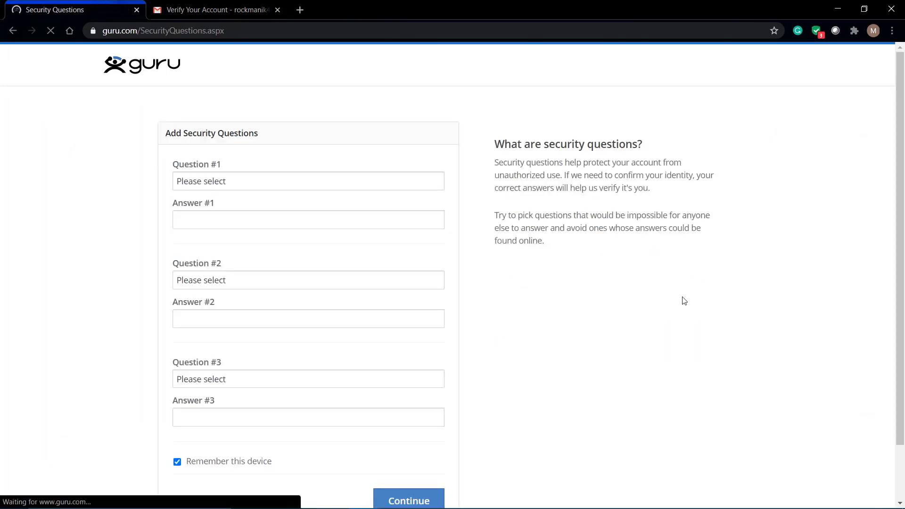
# Step: Skip adding the three security questions for now
pyautogui.scroll(-1, 595, 291)
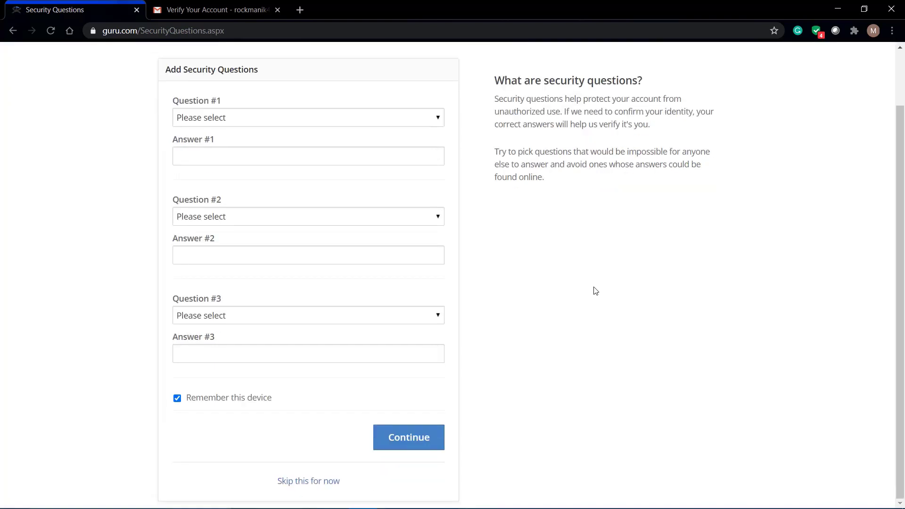
pyautogui.scroll(1, 278, 189)
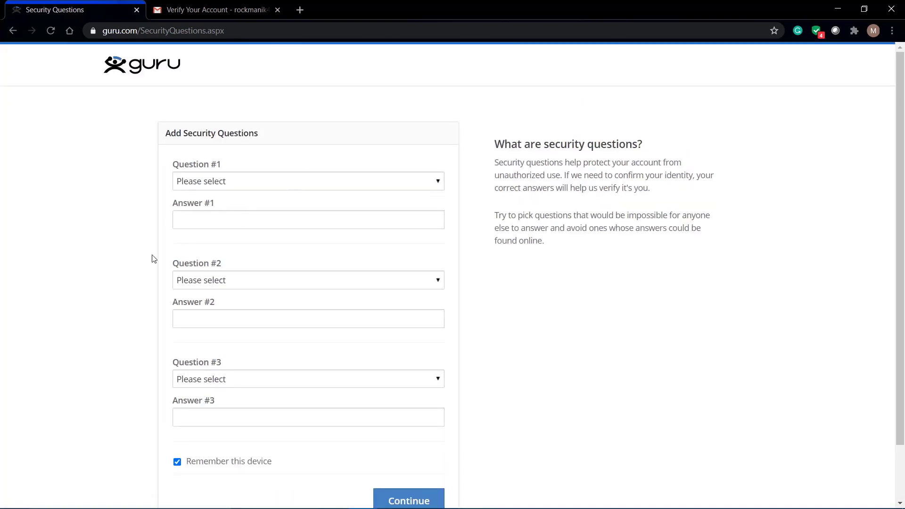
pyautogui.scroll(-1, 107, 354)
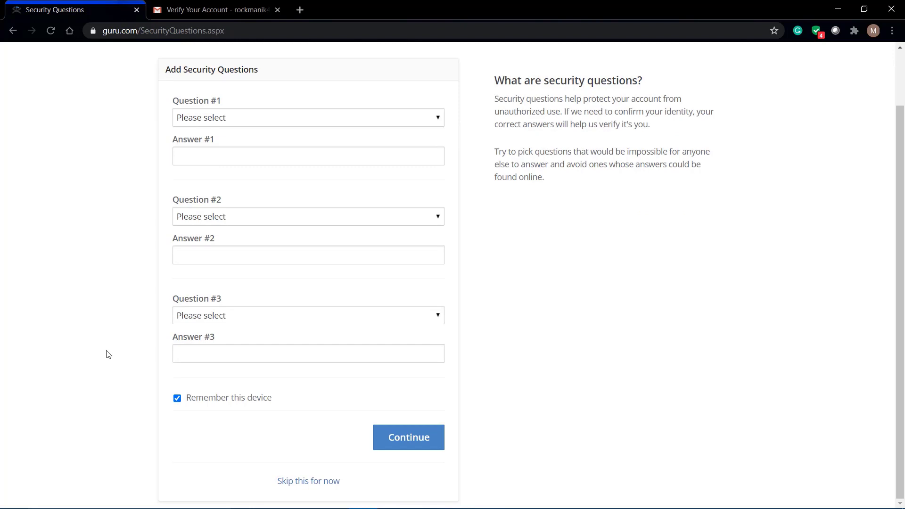
pyautogui.scroll(5, 284, 480)
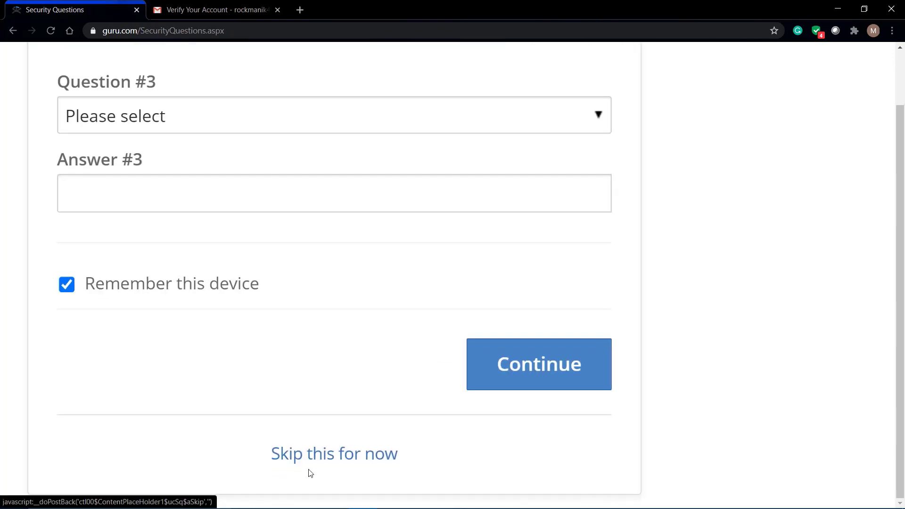
pyautogui.click(333, 457)
pyautogui.scroll(-5, 336, 461)
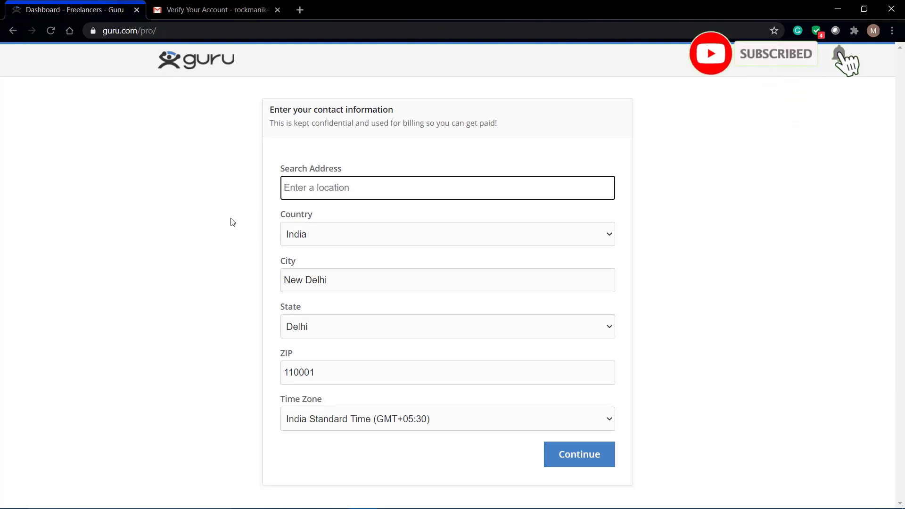
# Step: Fill the contact address from the Ambala suggestion plus the saved ZIP code, then continue
pyautogui.write('amb')
pyautogui.press('Down')
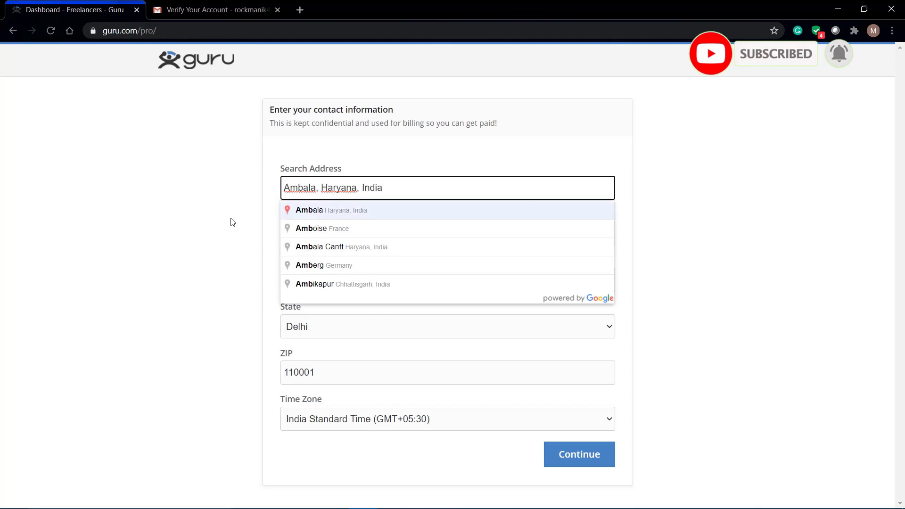
pyautogui.press('Return')
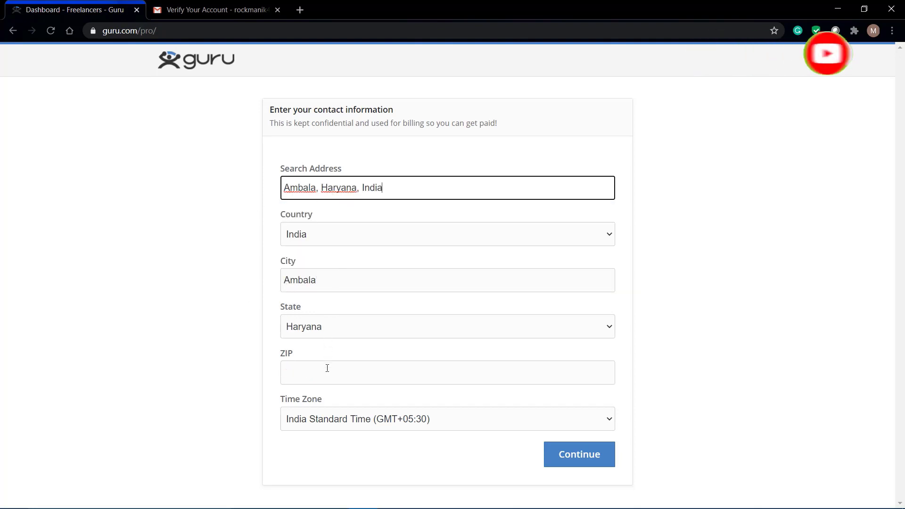
pyautogui.click(327, 369)
pyautogui.press('Down')
pyautogui.press('Down')
pyautogui.press('Down')
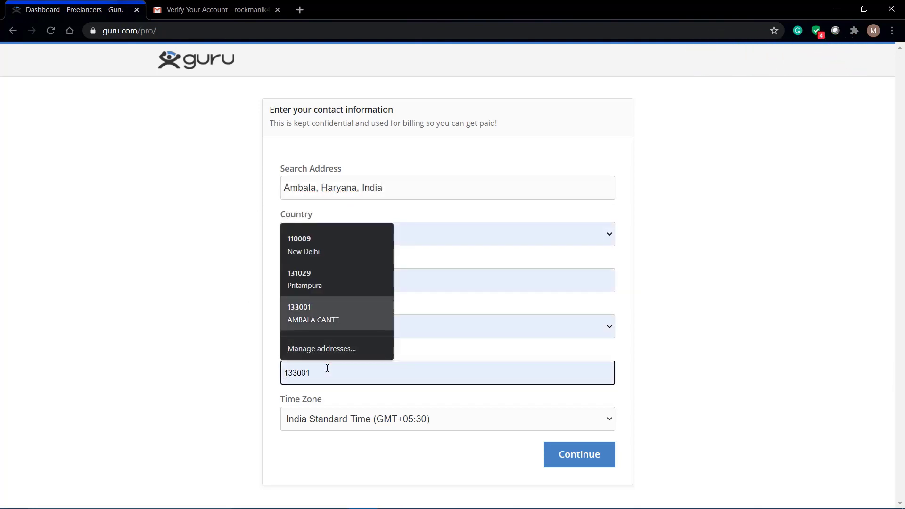
pyautogui.press('Return')
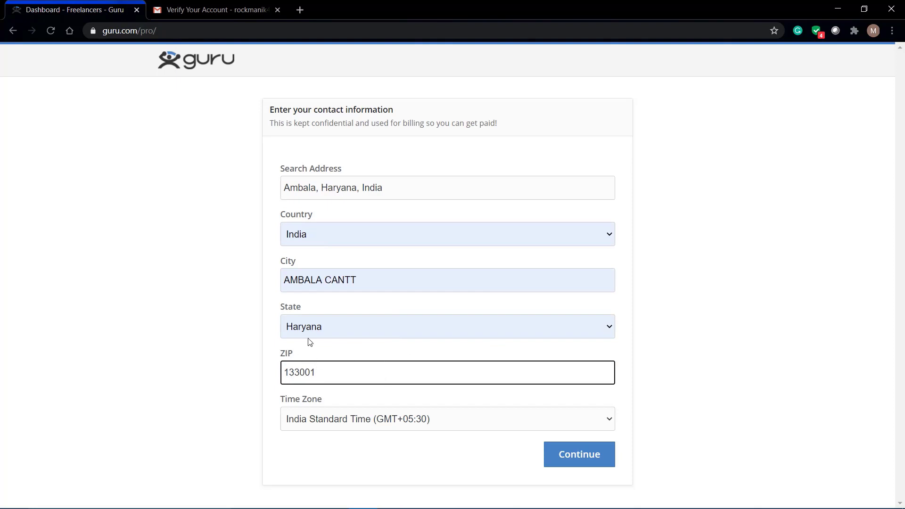
pyautogui.click(578, 463)
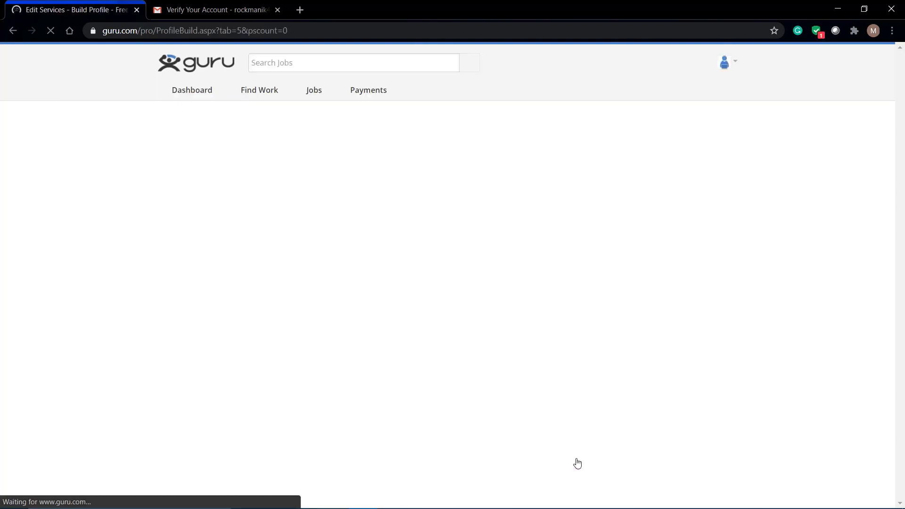
# Step: Scroll through the empty Add a New Service form to review its fields
pyautogui.scroll(-3, 503, 352)
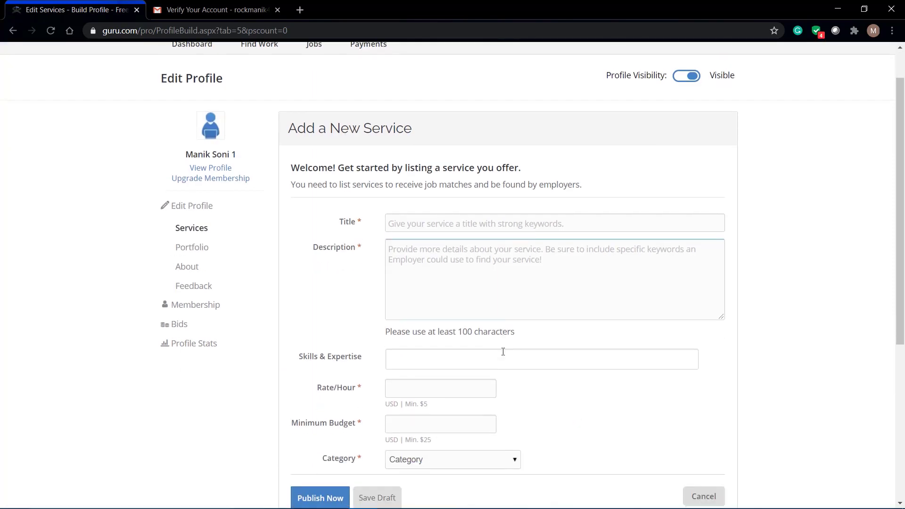
pyautogui.scroll(2, 503, 352)
pyautogui.scroll(-1, 503, 352)
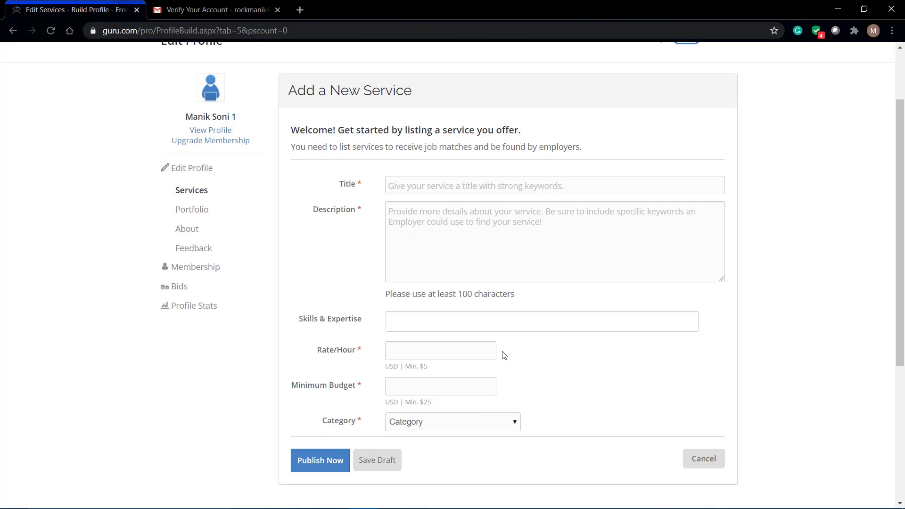
pyautogui.scroll(1, 475, 314)
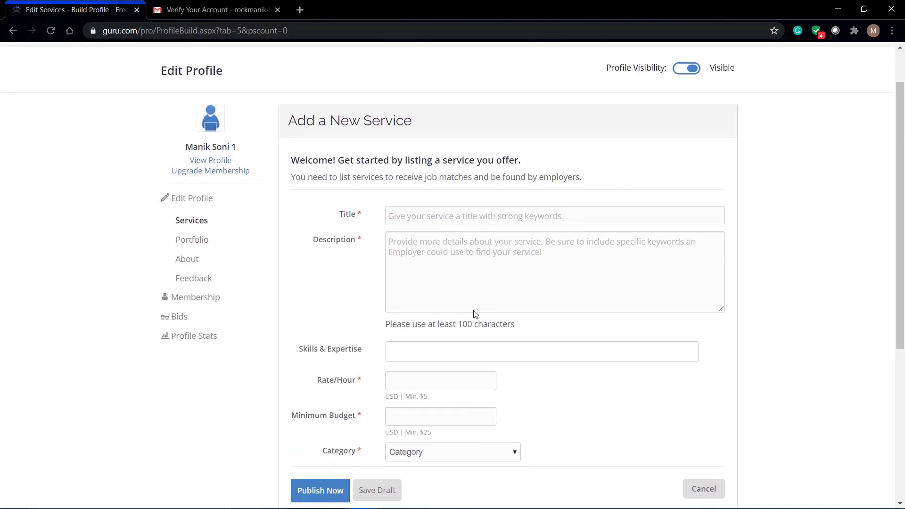
pyautogui.scroll(-1, 475, 314)
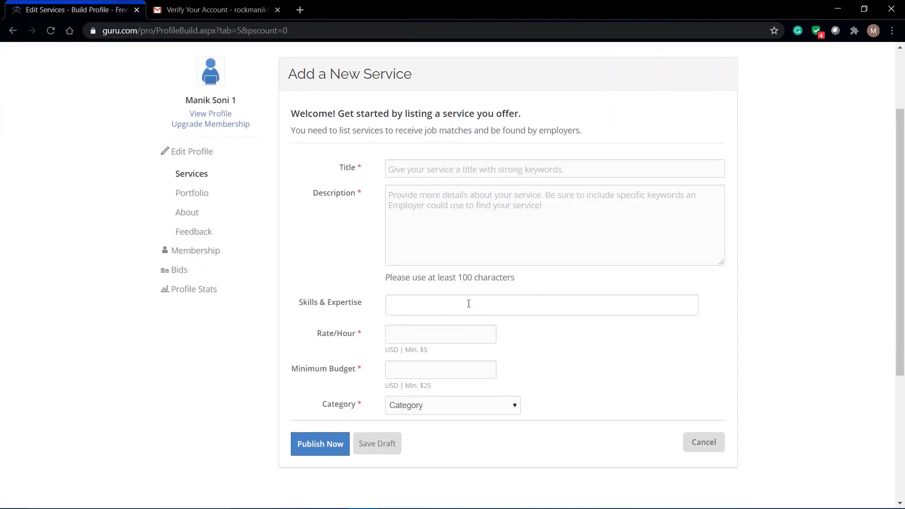
pyautogui.scroll(1, 469, 304)
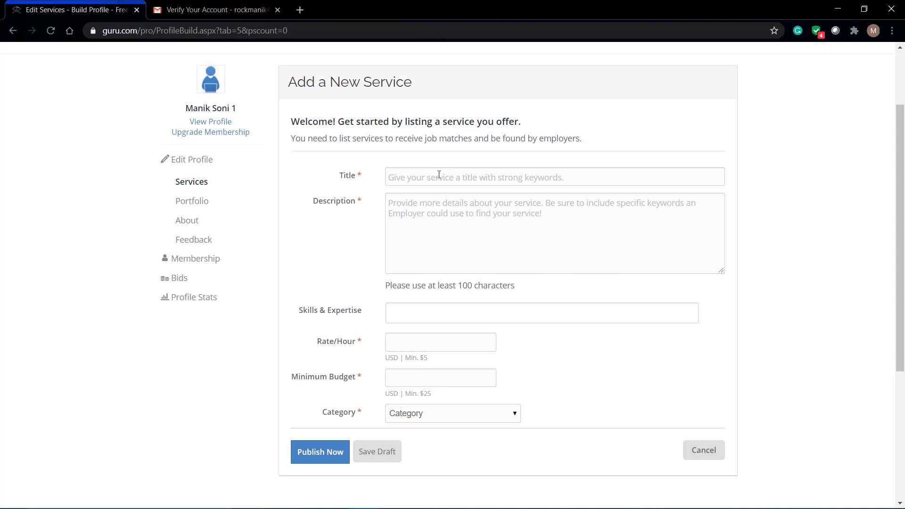
# Step: Enter 'I am a professional Writer' as the service title
pyautogui.click(439, 175)
pyautogui.write('I')
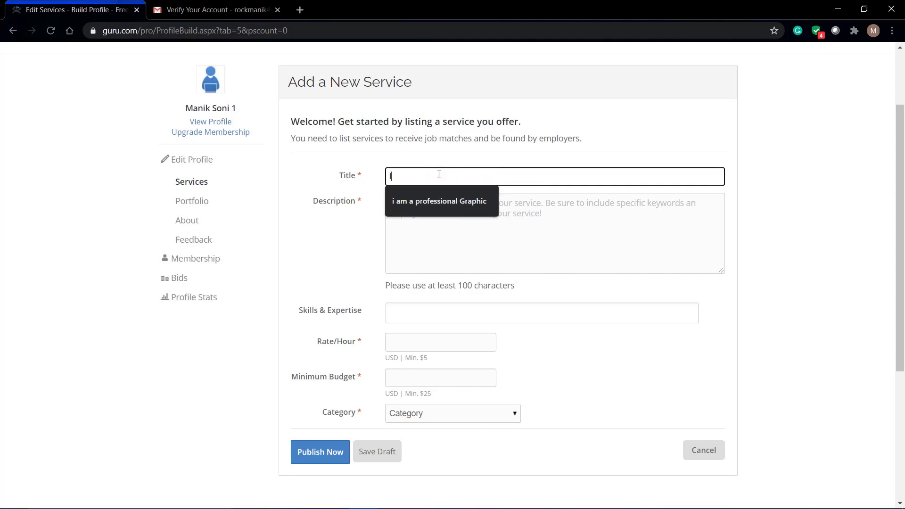
pyautogui.write(' am a professional Writer')
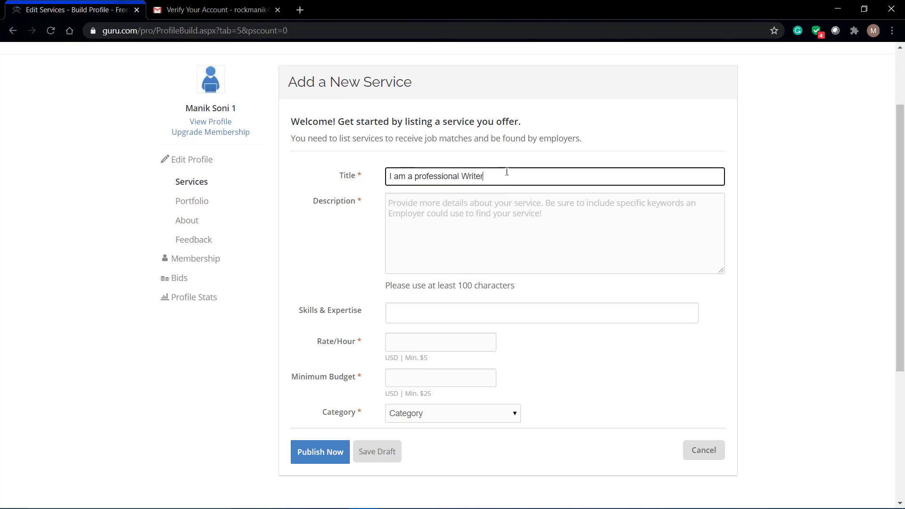
pyautogui.moveTo(504, 175); pyautogui.dragTo(389, 177)
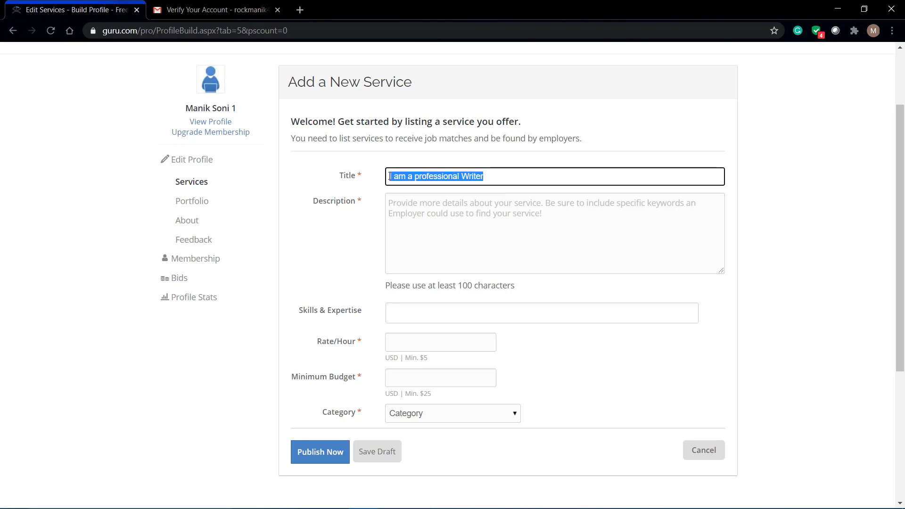
pyautogui.click(501, 177)
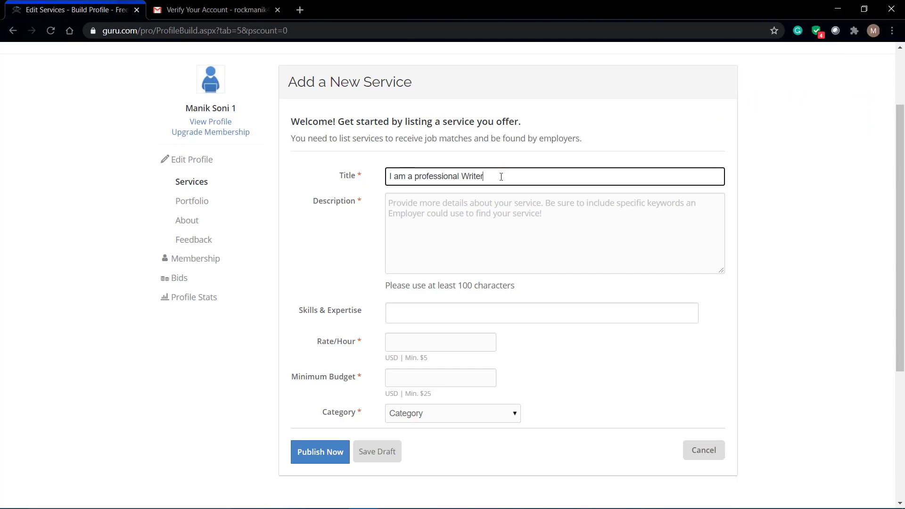
pyautogui.moveTo(501, 177); pyautogui.dragTo(468, 175)
pyautogui.click(471, 206)
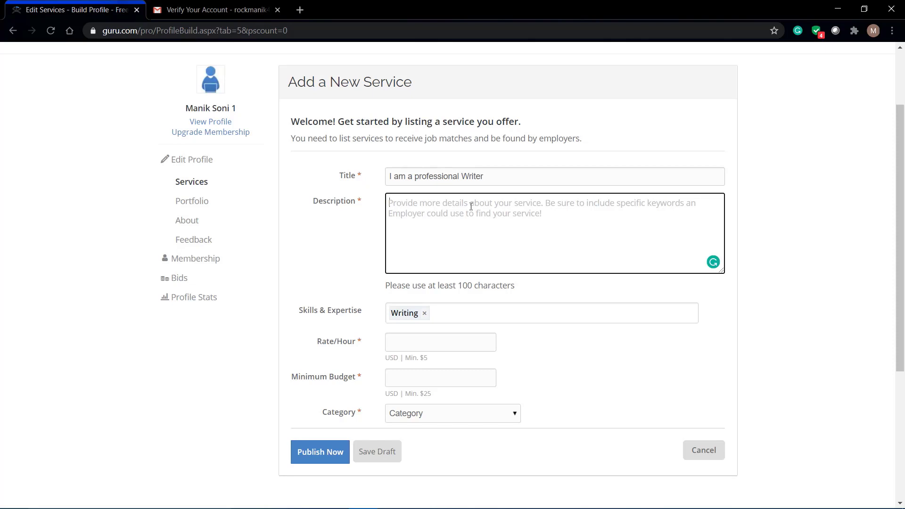
# Step: Begin the description as a professional content writer with more than 5 years of experience
pyautogui.write('i am a')
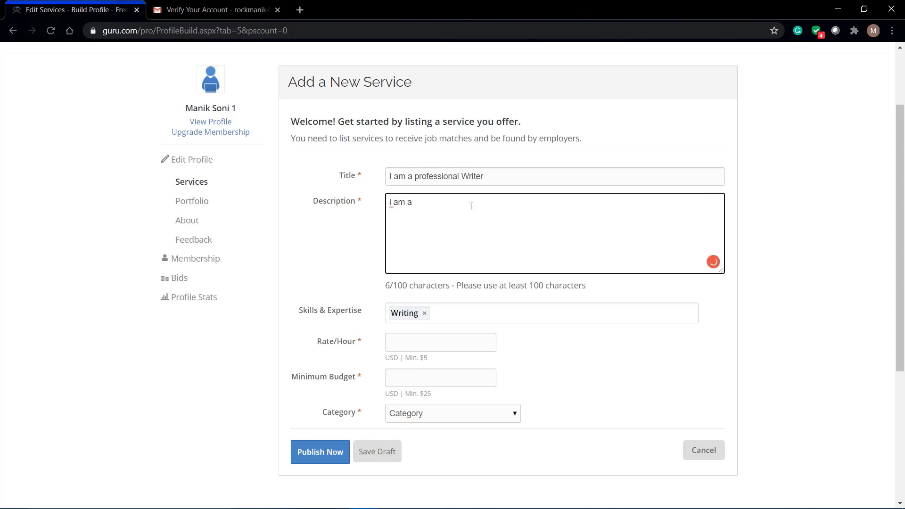
pyautogui.write(' profes')
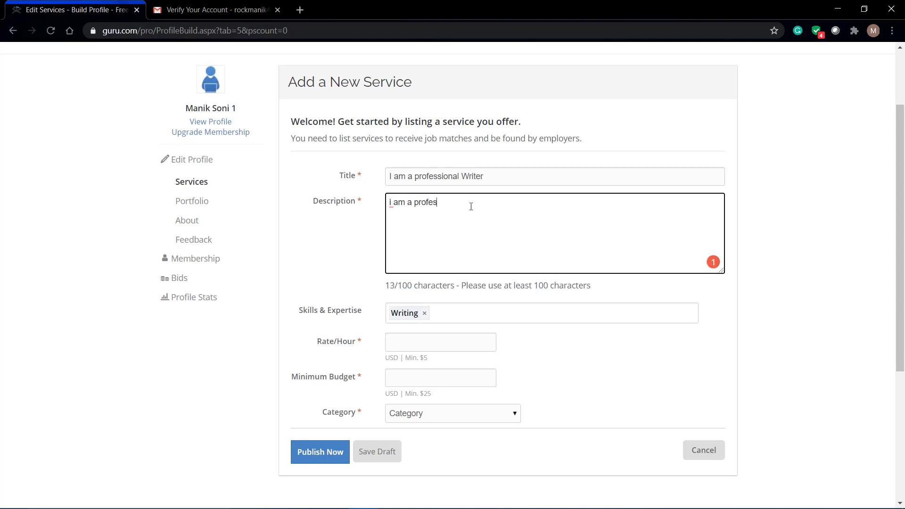
pyautogui.write('sional Artist')
pyautogui.press('BackSpace')
pyautogui.press('BackSpace')
pyautogui.press('BackSpace')
pyautogui.press('BackSpace')
pyautogui.press('BackSpace')
pyautogui.press('BackSpace')
pyautogui.write('content ')
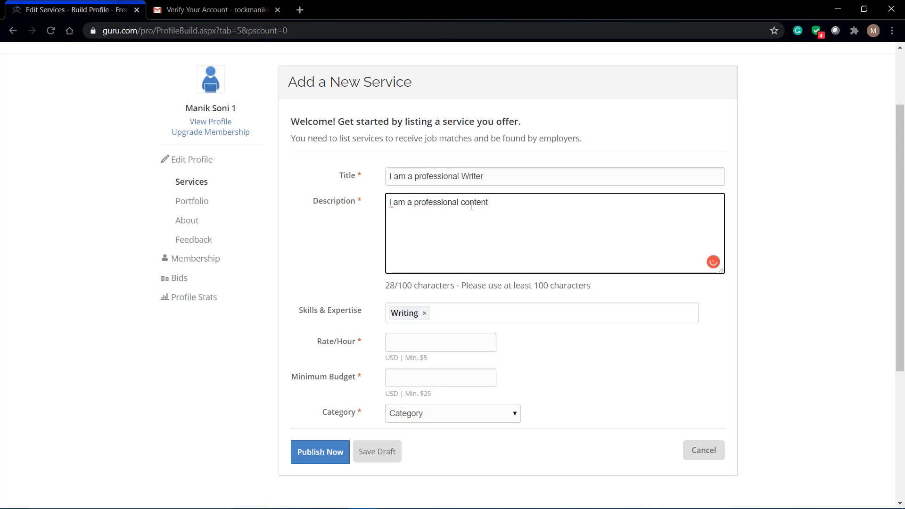
pyautogui.write('writer having more than ')
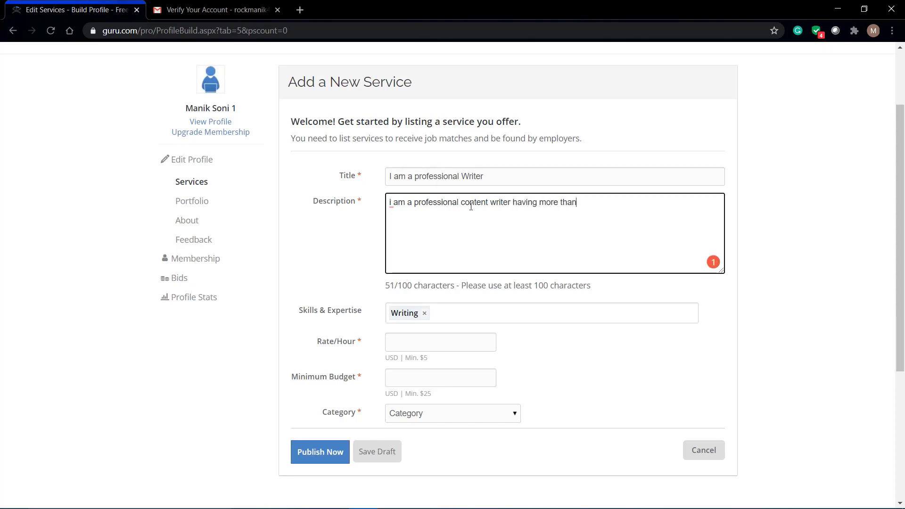
pyautogui.write('5 ')
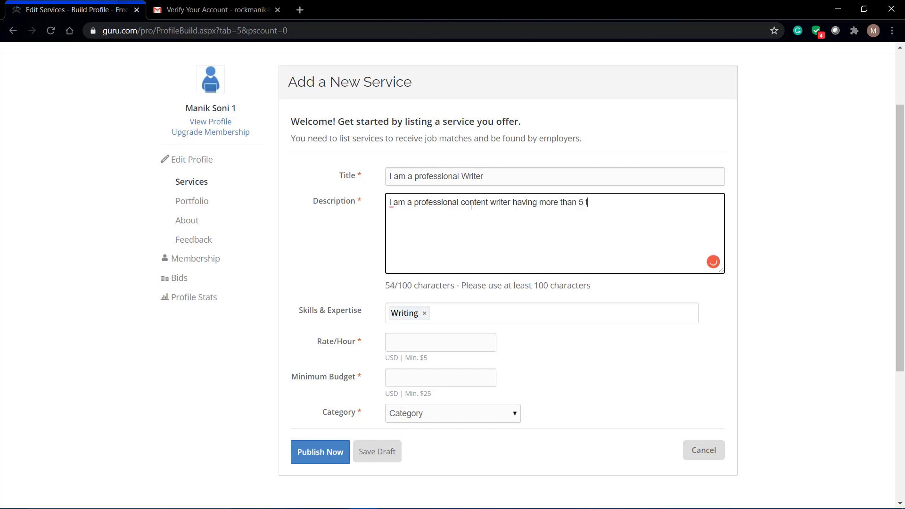
pyautogui.write('years of exper')
pyautogui.press('BackSpace')
pyautogui.press('BackSpace')
pyautogui.write('eirnece')
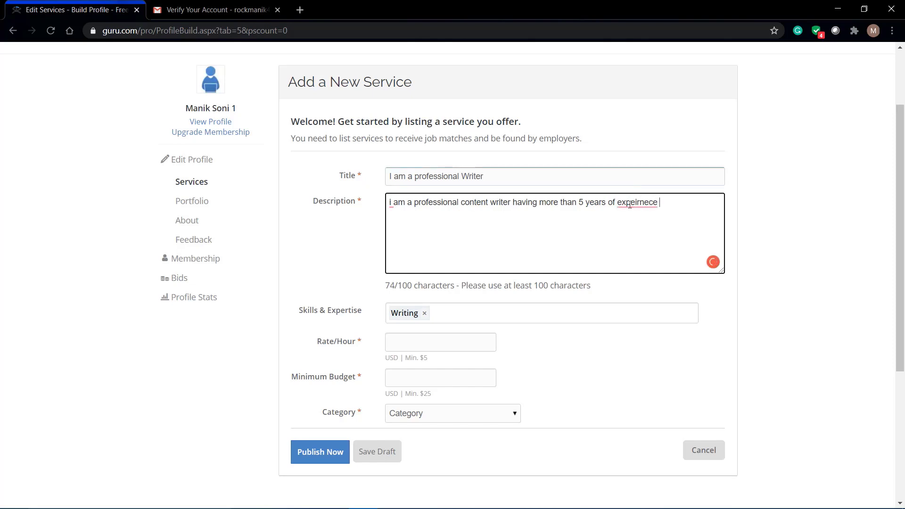
pyautogui.moveTo(629, 202)
pyautogui.click(631, 224)
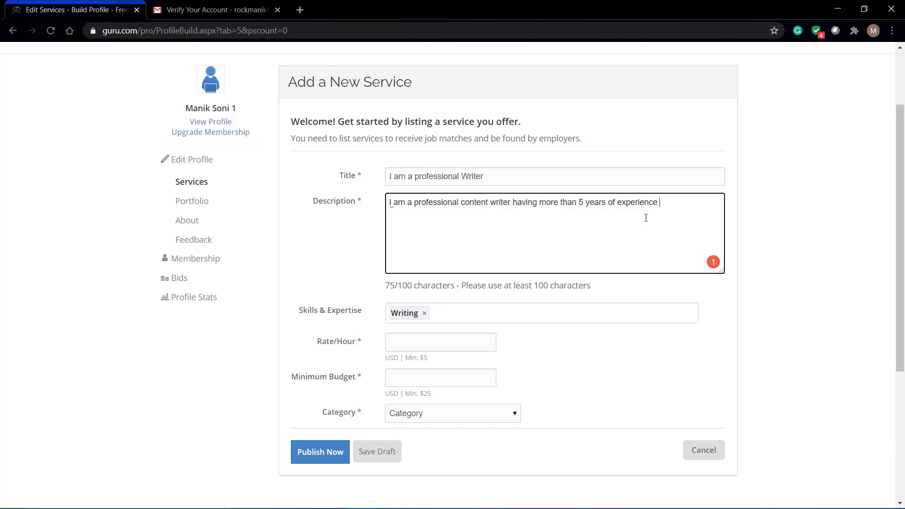
# Step: Finish the description with 'and can give the work or project within given time period.'
pyautogui.write('and ')
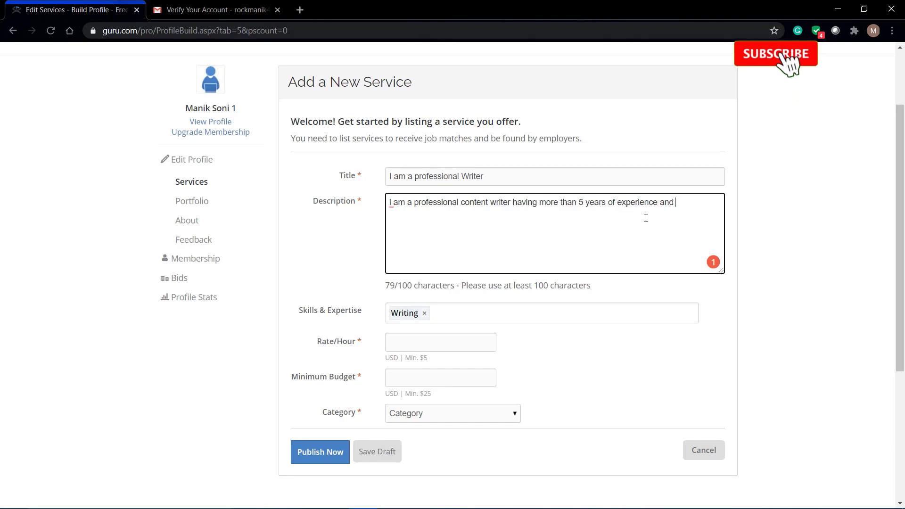
pyautogui.write('c')
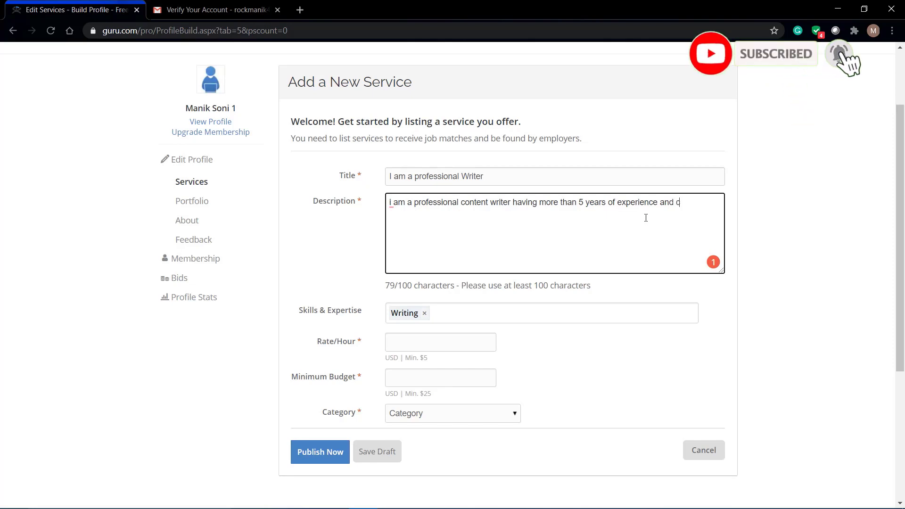
pyautogui.write('an give th')
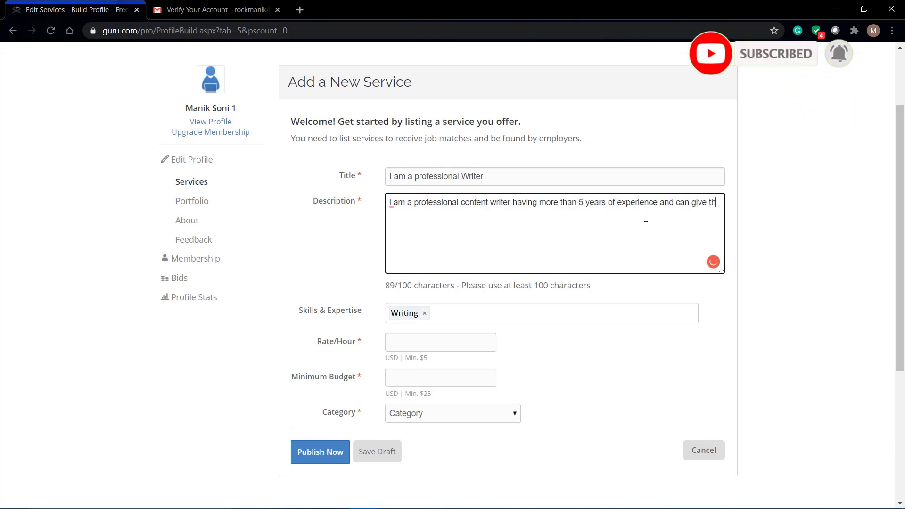
pyautogui.write('e work ')
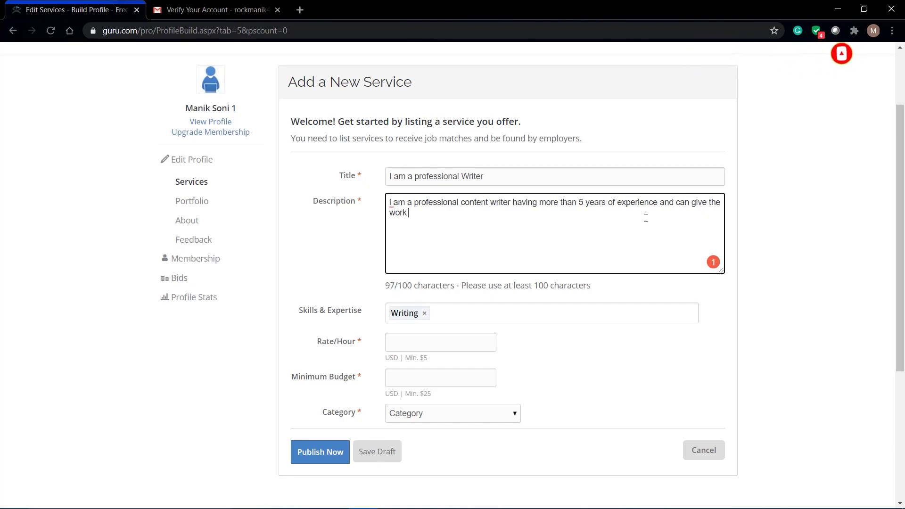
pyautogui.write('or proje')
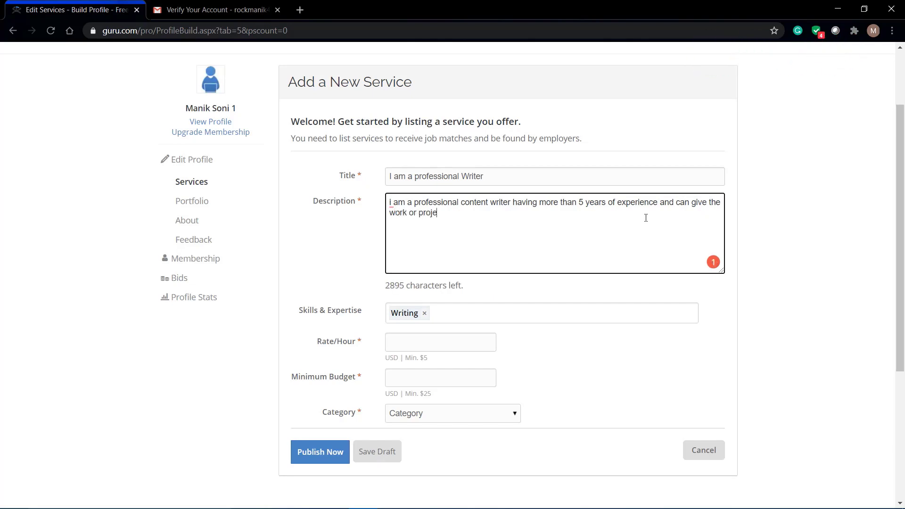
pyautogui.write('ct within given time pe')
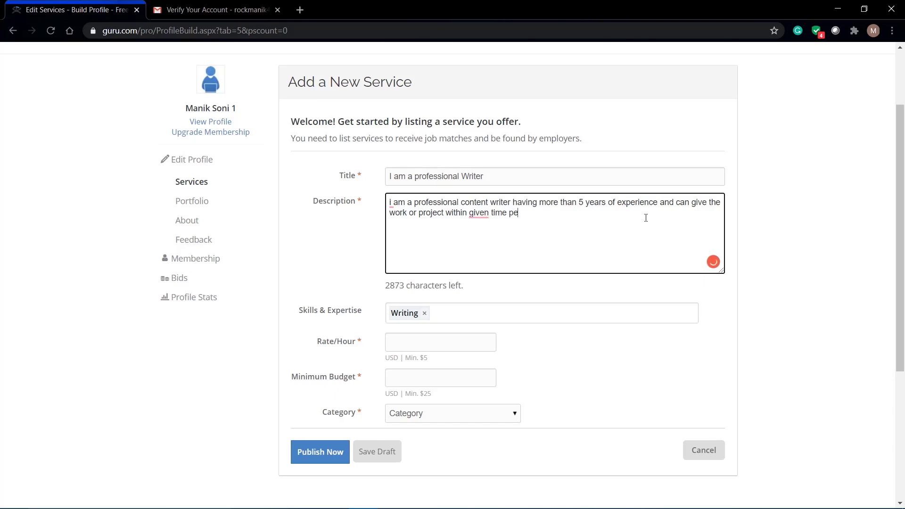
pyautogui.write('riod.')
pyautogui.moveTo(536, 213); pyautogui.dragTo(389, 203)
pyautogui.click(486, 225)
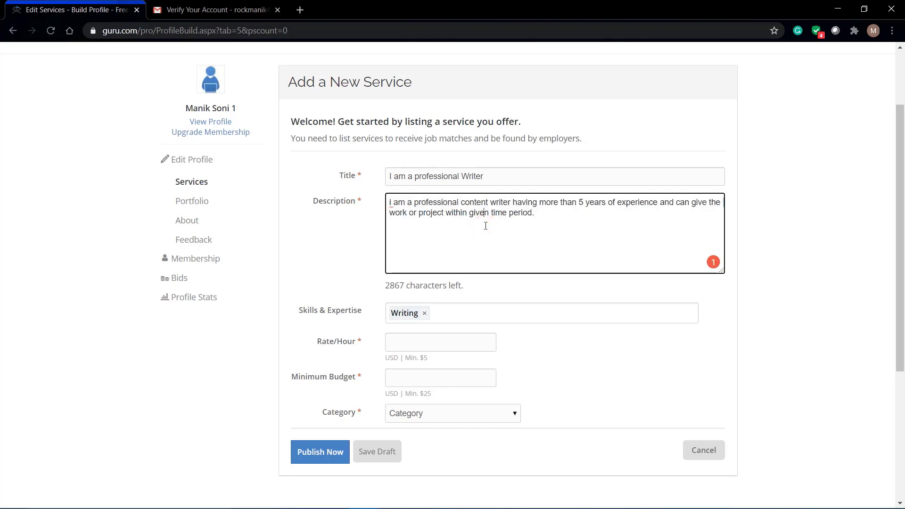
pyautogui.click(518, 189)
pyautogui.click(554, 203)
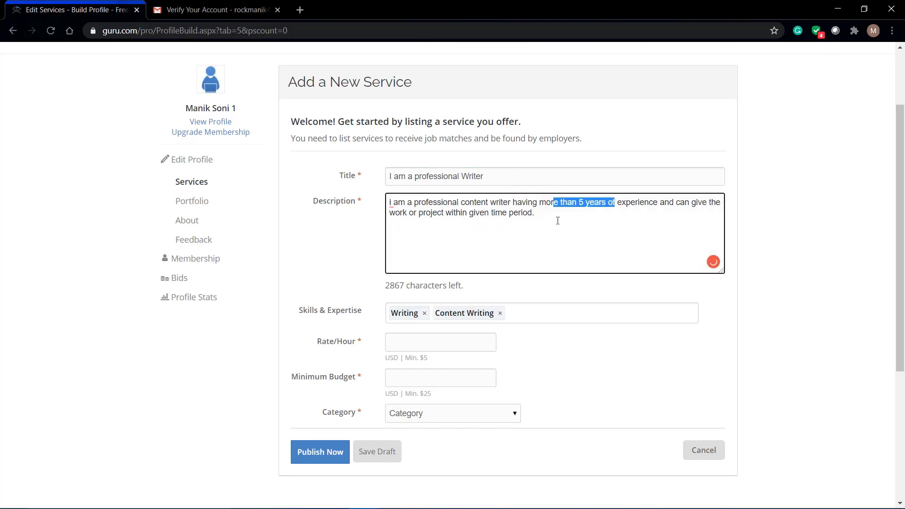
pyautogui.click(555, 219)
pyautogui.moveTo(535, 213); pyautogui.dragTo(413, 215)
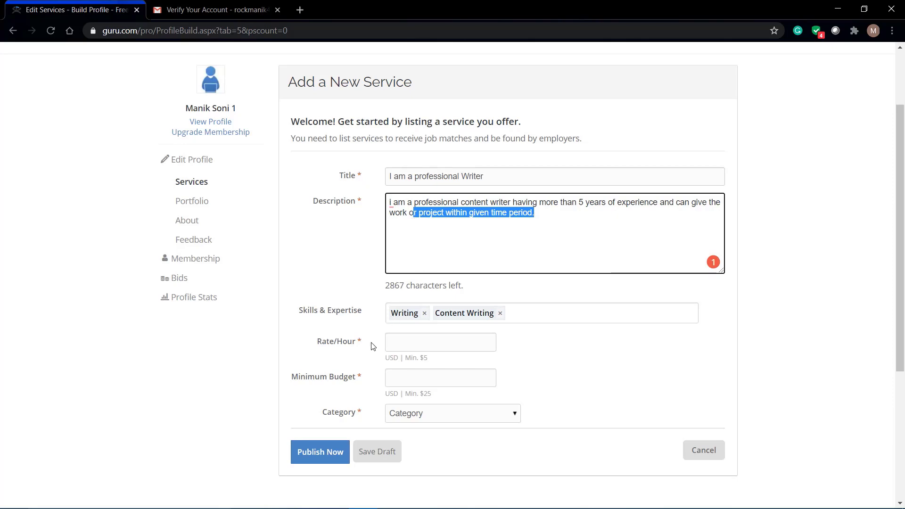
# Step: Set the service rate to 5 per hour and the minimum budget to 25
pyautogui.scroll(1, 386, 345)
pyautogui.scroll(-1, 393, 343)
pyautogui.scroll(3, 393, 343)
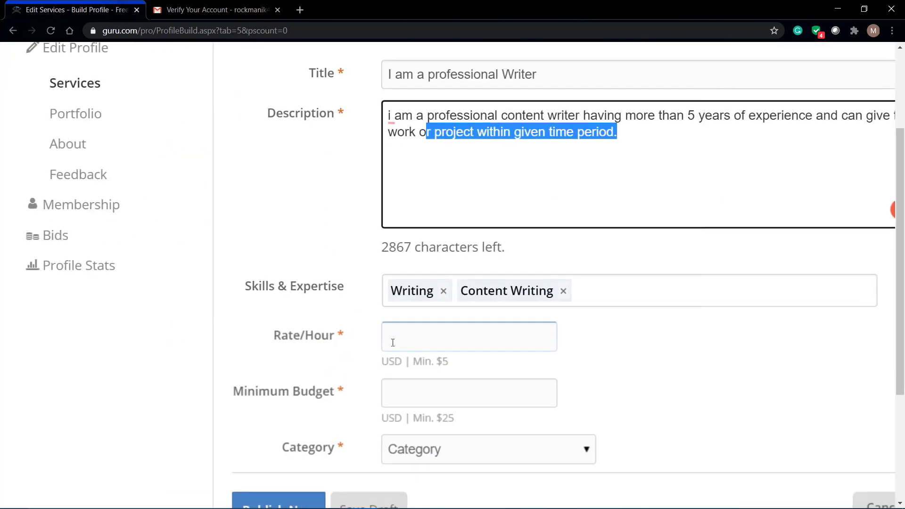
pyautogui.scroll(-3, 393, 343)
pyautogui.scroll(-3, 392, 343)
pyautogui.click(412, 320)
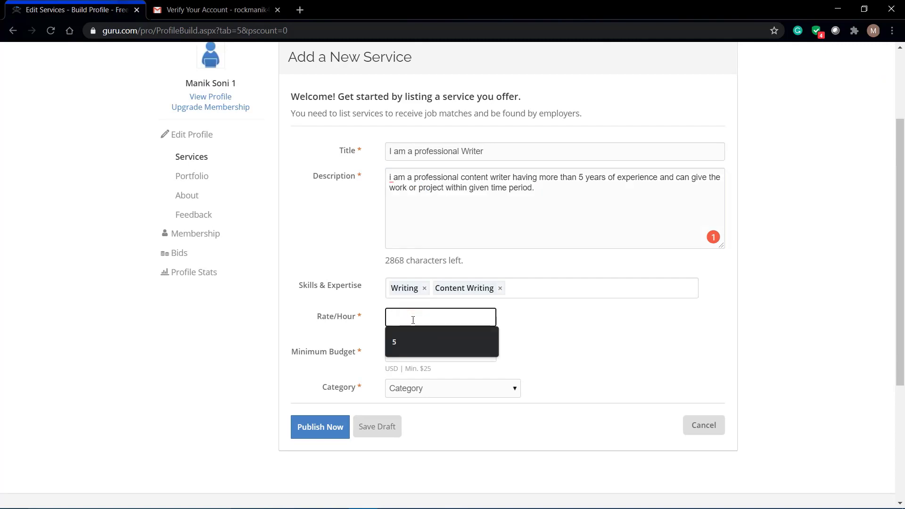
pyautogui.click(424, 331)
pyautogui.scroll(4, 425, 330)
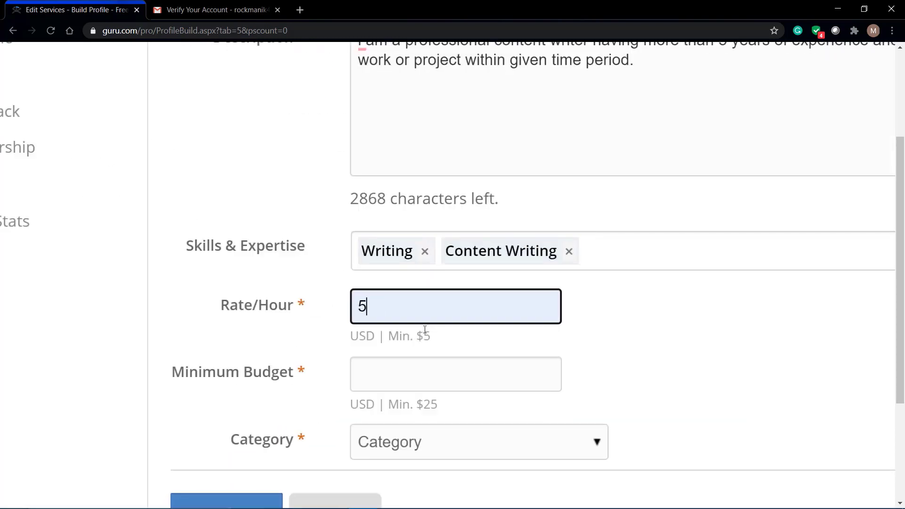
pyautogui.moveTo(431, 335); pyautogui.dragTo(391, 335)
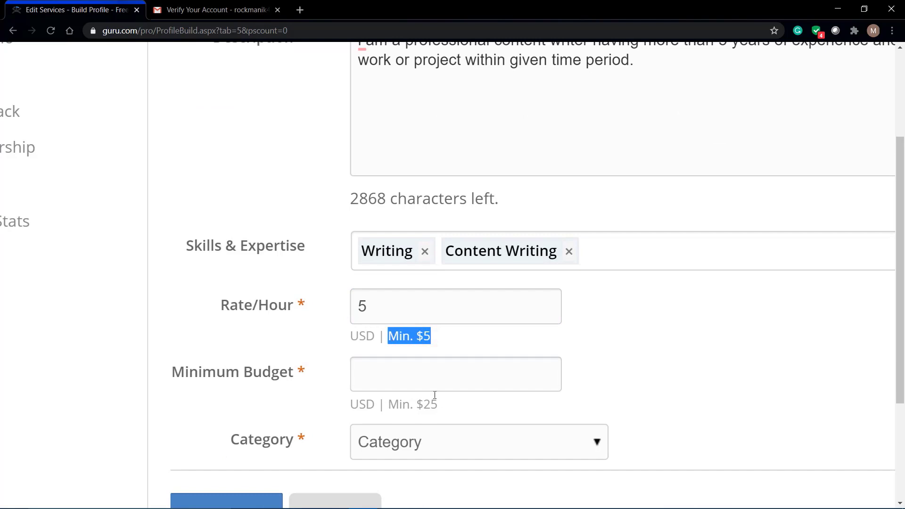
pyautogui.moveTo(443, 404); pyautogui.dragTo(393, 404)
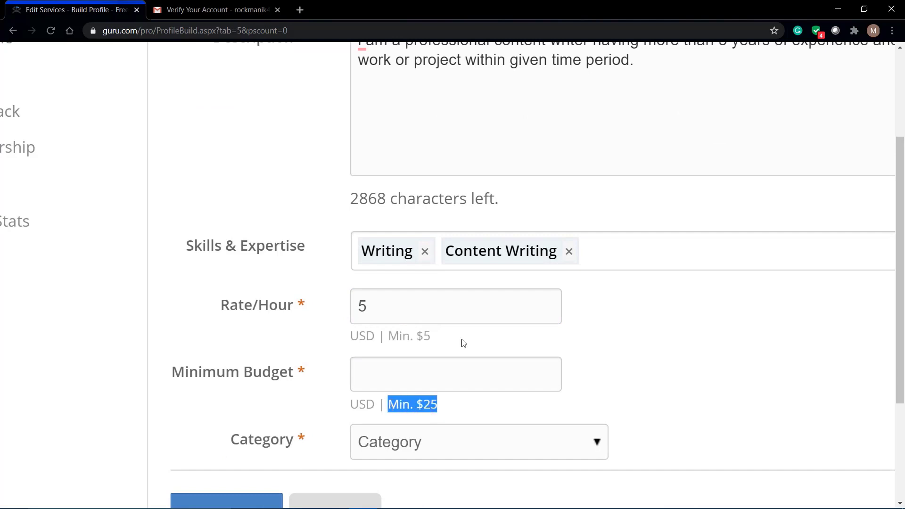
pyautogui.click(399, 382)
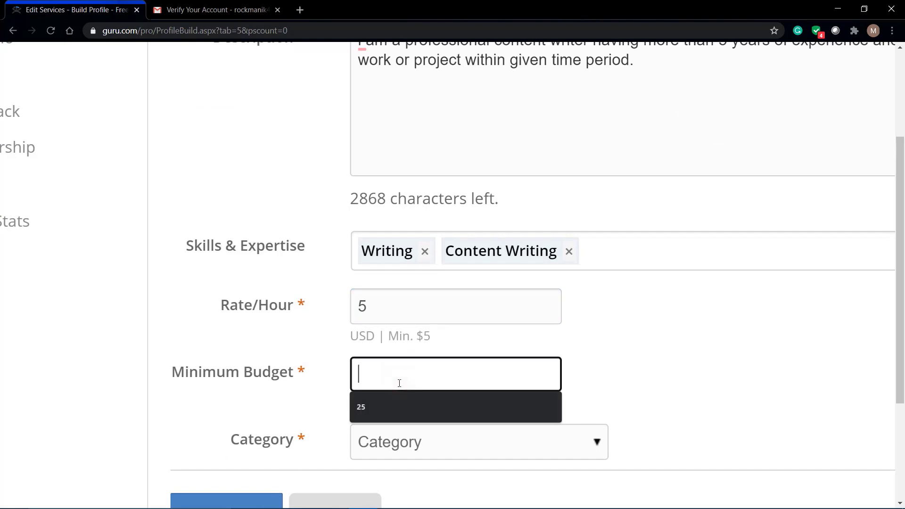
pyautogui.press('Down')
pyautogui.press('Return')
pyautogui.hotkey('ctrl', '0')
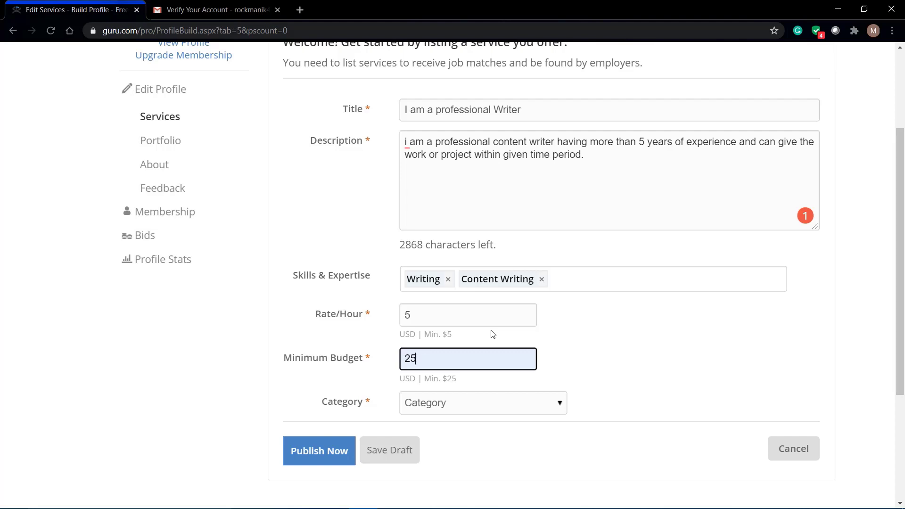
# Step: Set the service category to Writing & Translation
pyautogui.click(524, 403)
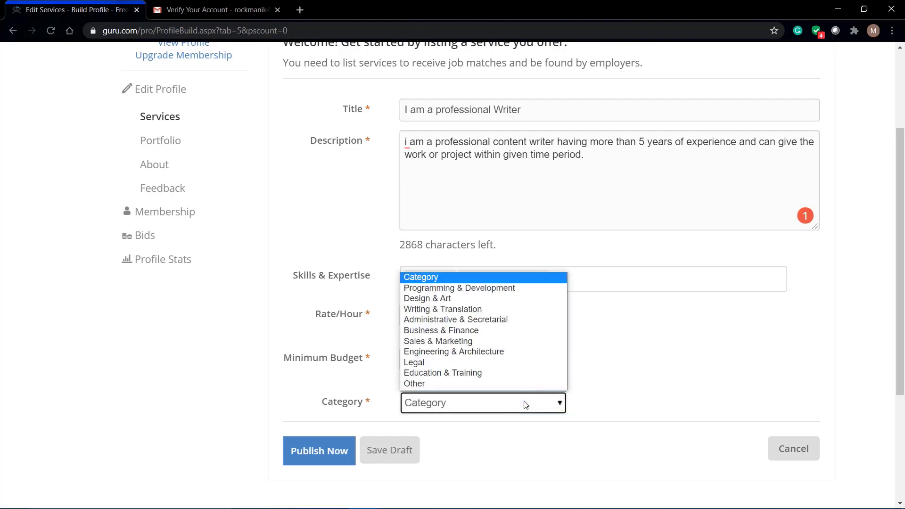
pyautogui.click(516, 298)
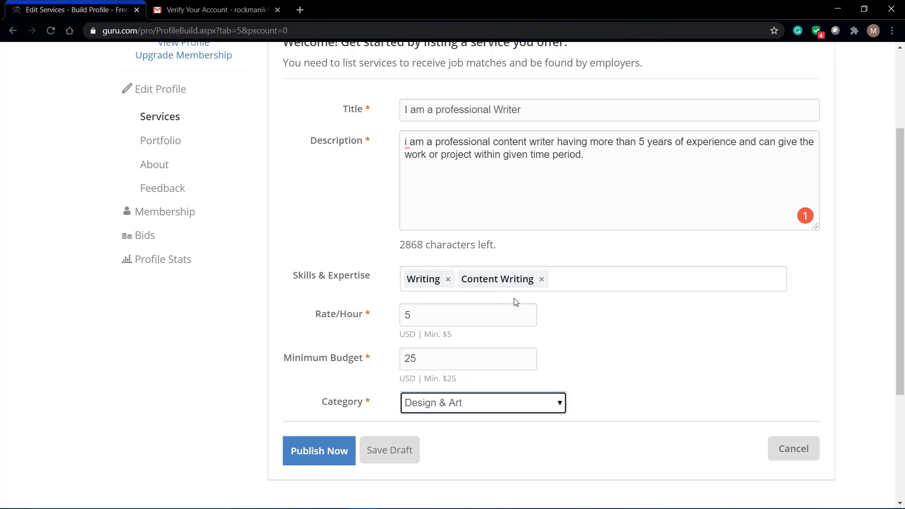
pyautogui.hotkey('ctrl', '0')
pyautogui.click(506, 388)
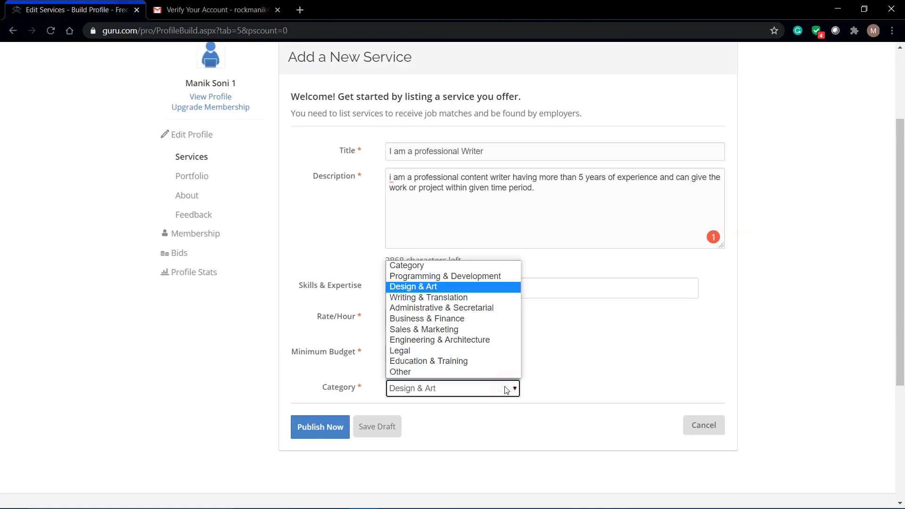
pyautogui.click(483, 298)
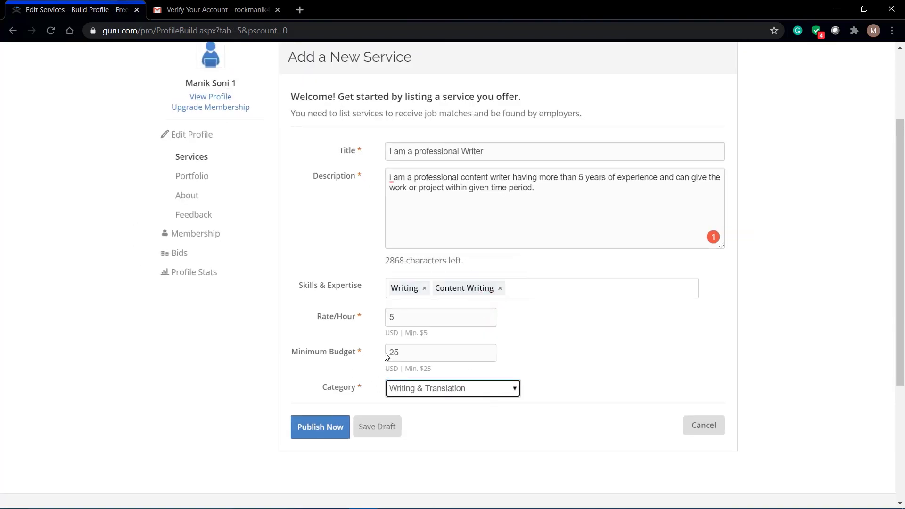
pyautogui.hotkey('ctrl', '+')
pyautogui.hotkey('ctrl', '+')
pyautogui.hotkey('ctrl', '+')
pyautogui.hotkey('ctrl', '+')
pyautogui.hotkey('ctrl', '+')
pyautogui.scroll(-1, 419, 357)
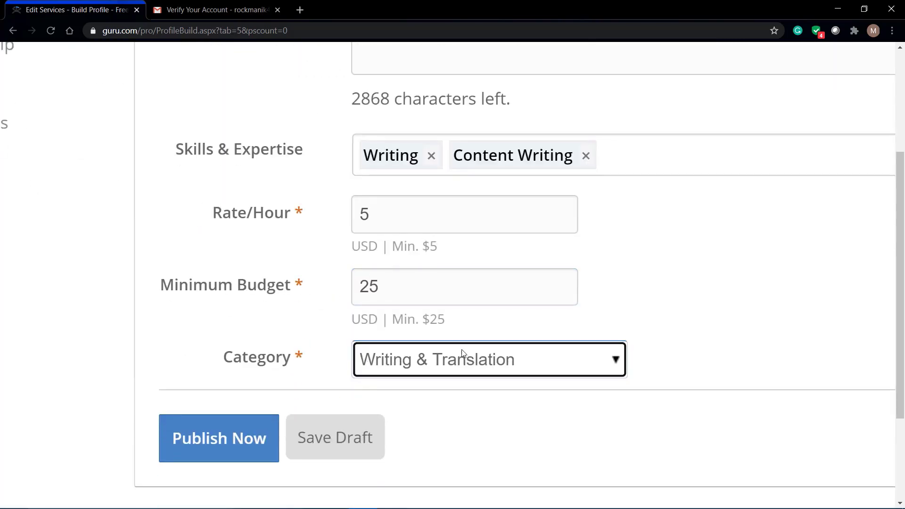
pyautogui.hotkey('ctrl', '0')
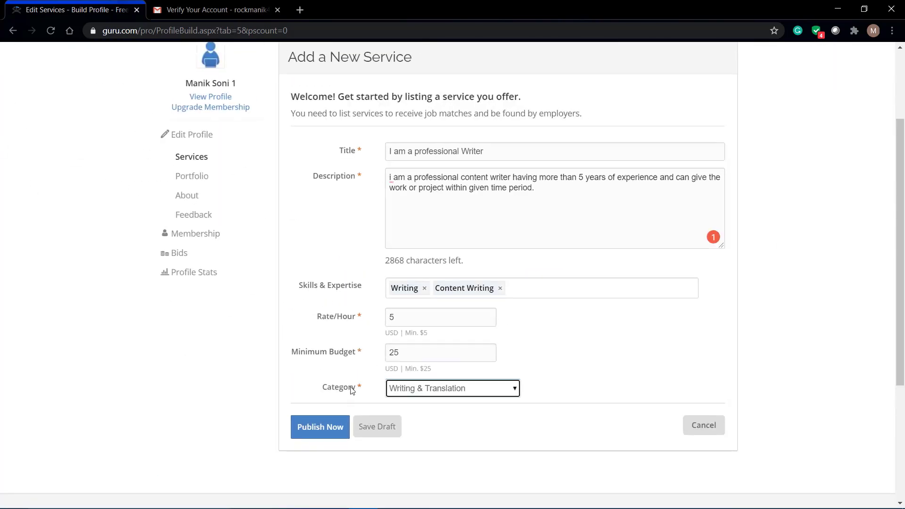
# Step: Publish the writing service and review its $5/hr, $25 minimum listing
pyautogui.click(323, 425)
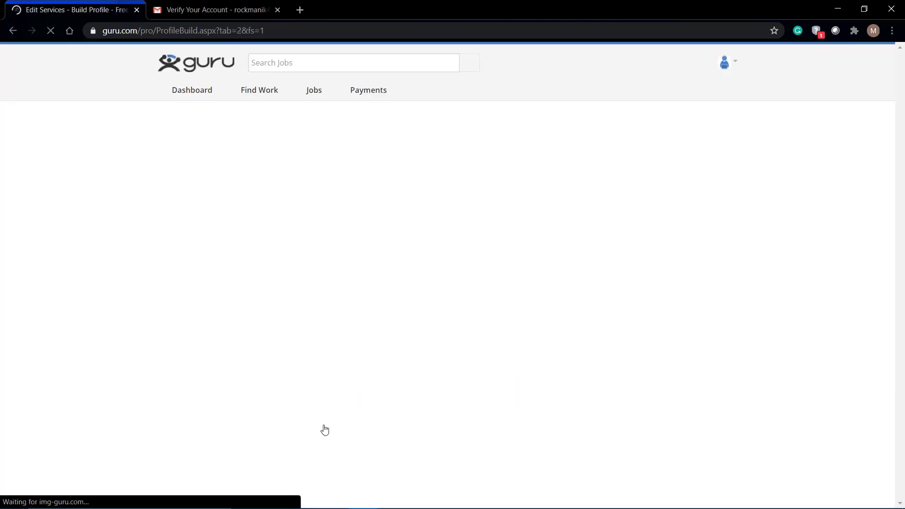
pyautogui.scroll(5, 346, 381)
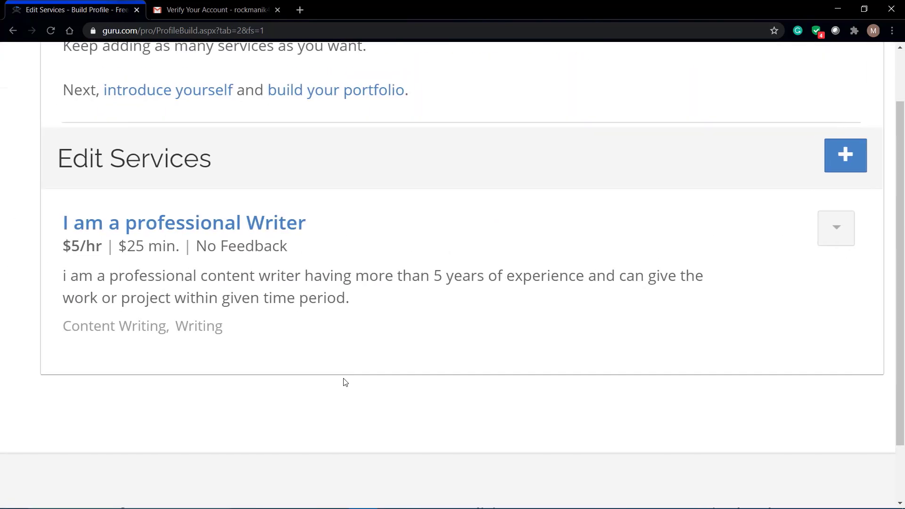
pyautogui.scroll(3, 344, 380)
pyautogui.scroll(-2, 232, 309)
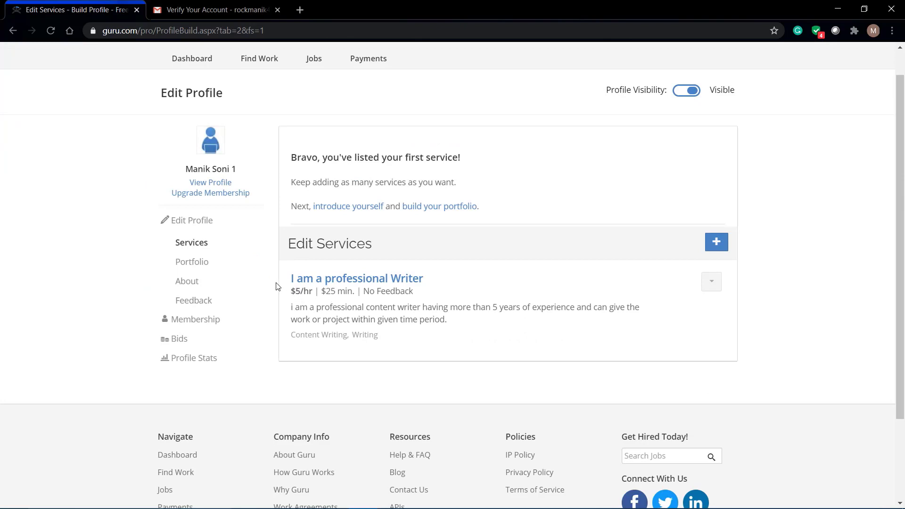
pyautogui.scroll(1, 261, 261)
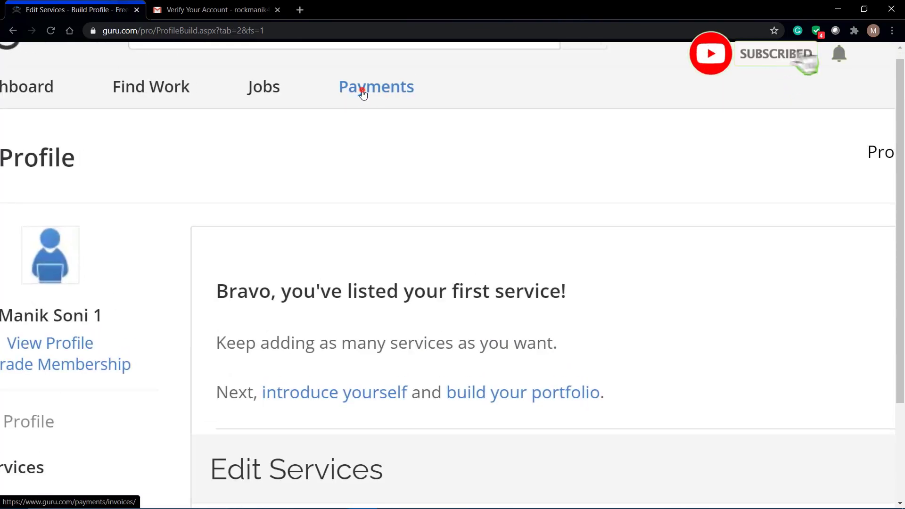
# Step: View Payments > Transfer Methods and open, then cancel, the PayPal Add dialog
pyautogui.click(363, 94)
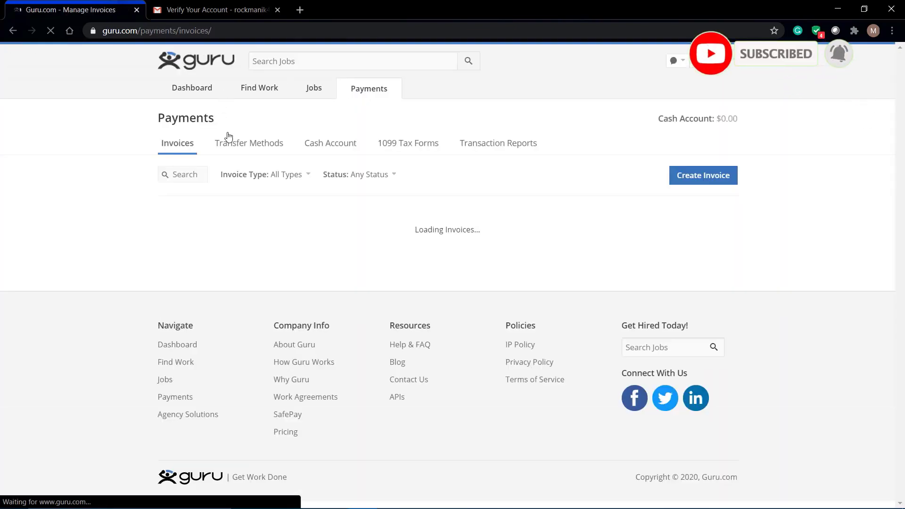
pyautogui.click(234, 143)
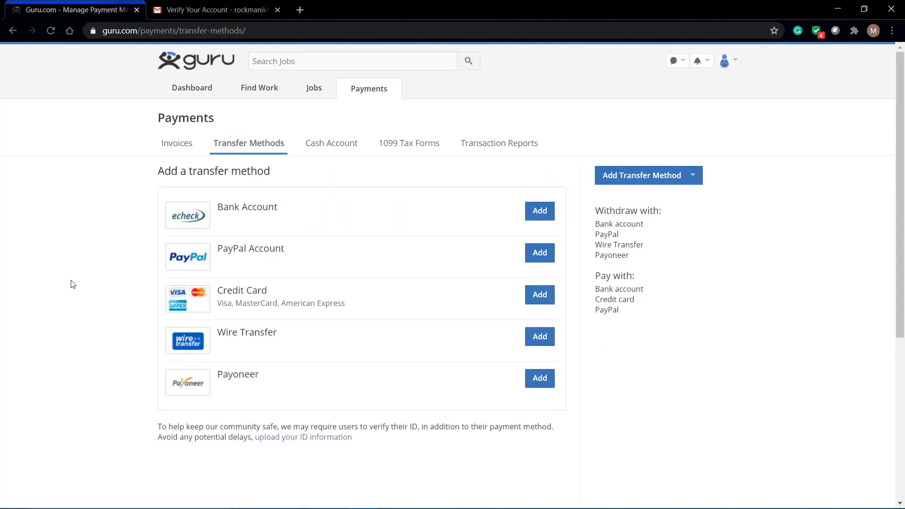
pyautogui.scroll(5, 72, 284)
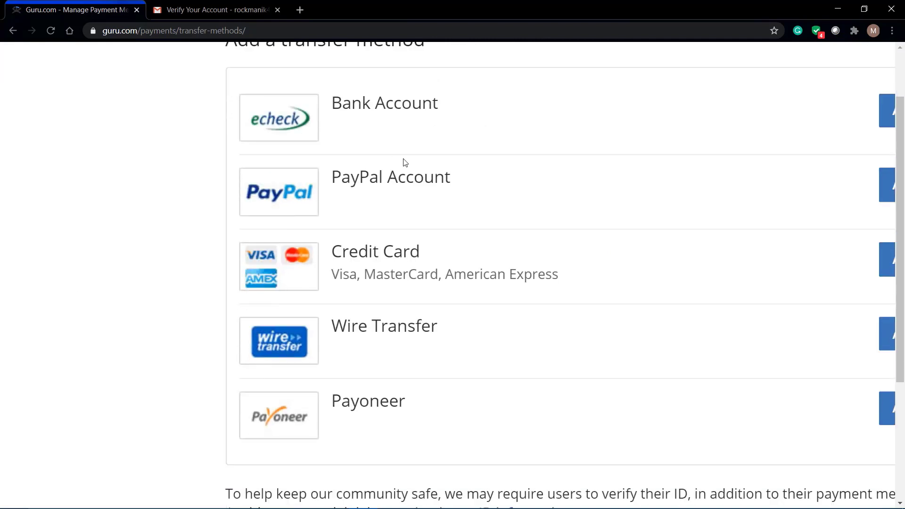
pyautogui.hscroll(2, 392, 102)
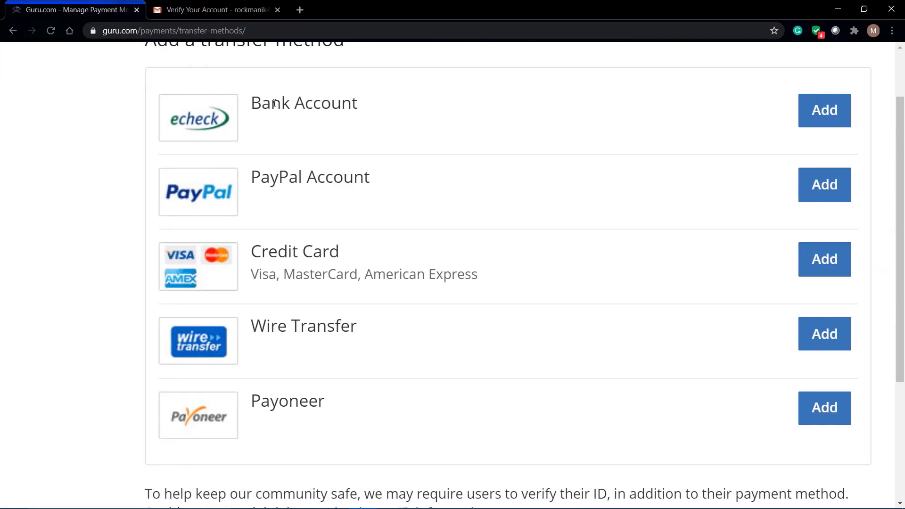
pyautogui.doubleClick(250, 104)
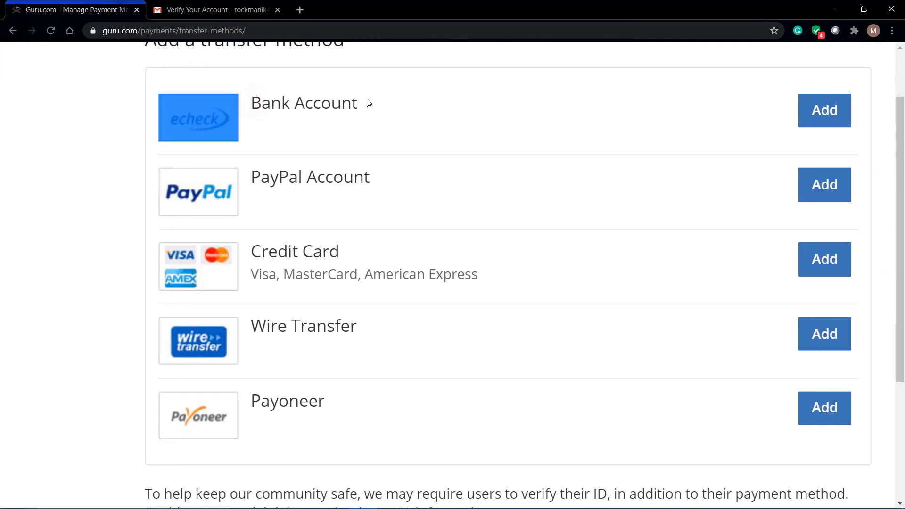
pyautogui.click(695, 130)
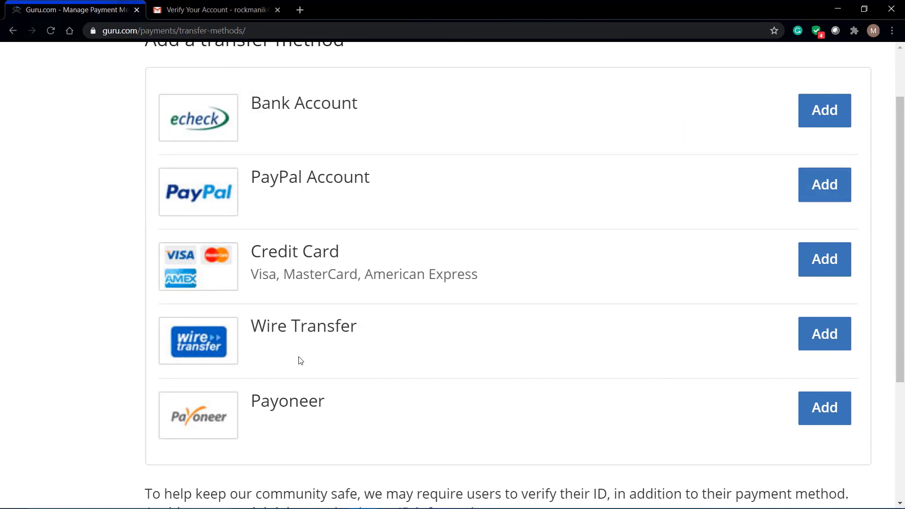
pyautogui.hotkey('ctrl', '0')
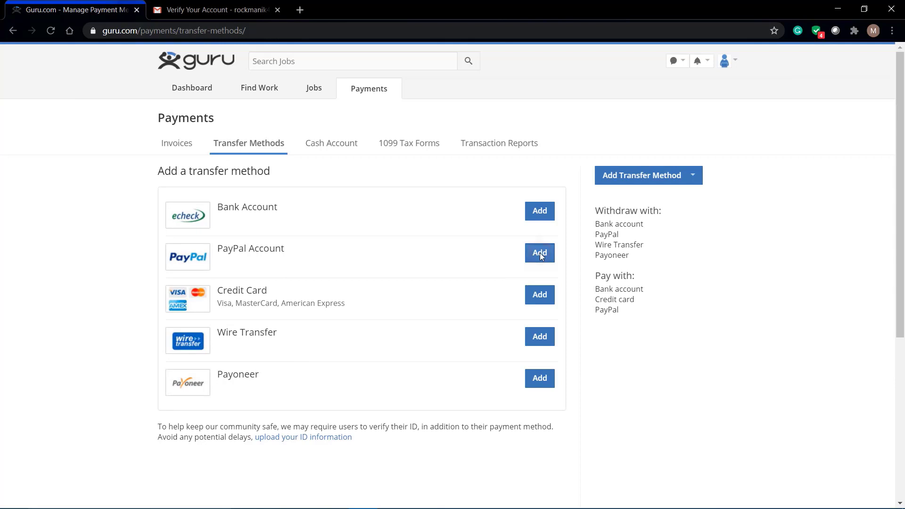
pyautogui.click(540, 254)
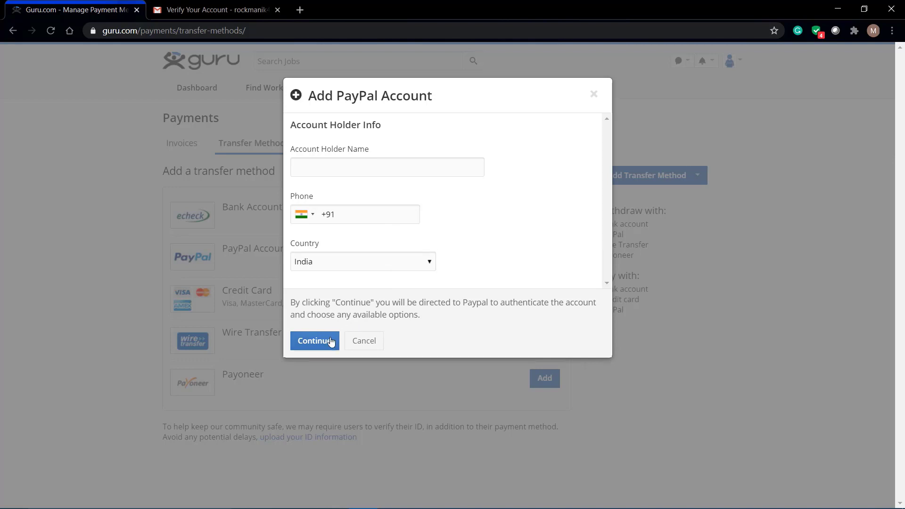
pyautogui.click(381, 343)
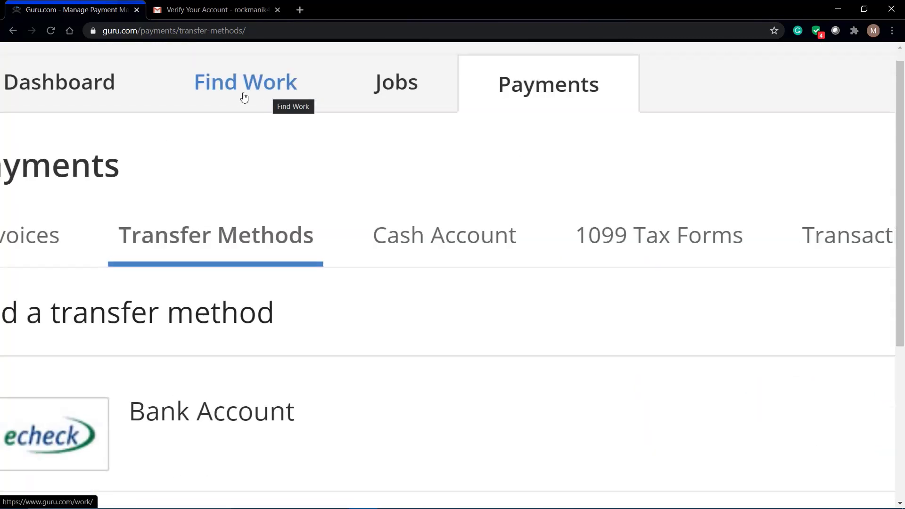
# Step: Search freelance jobs for the Article Rewriting suggestion
pyautogui.click(244, 96)
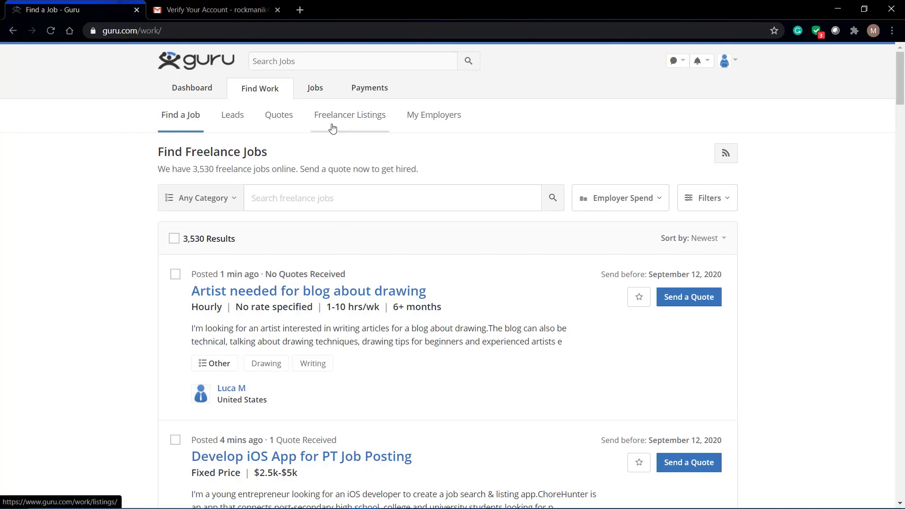
pyautogui.click(320, 191)
pyautogui.write('artic')
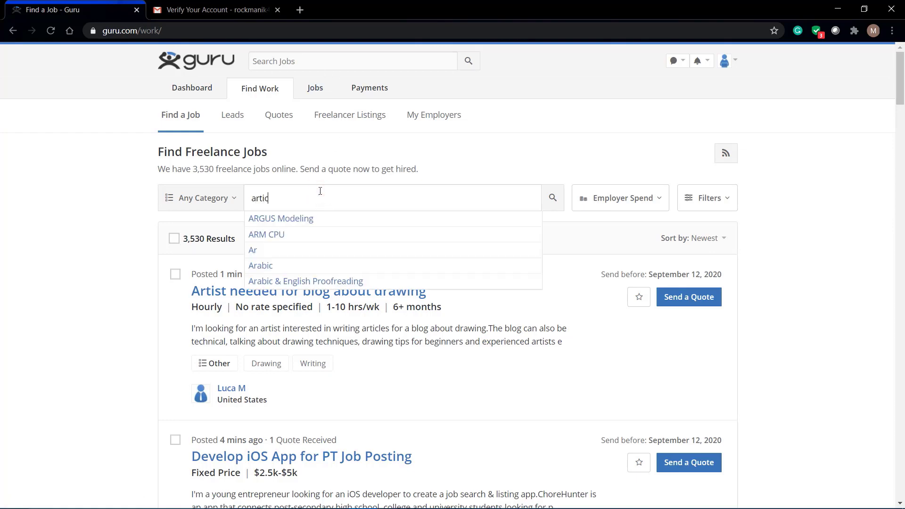
pyautogui.write('les')
pyautogui.press('BackSpace')
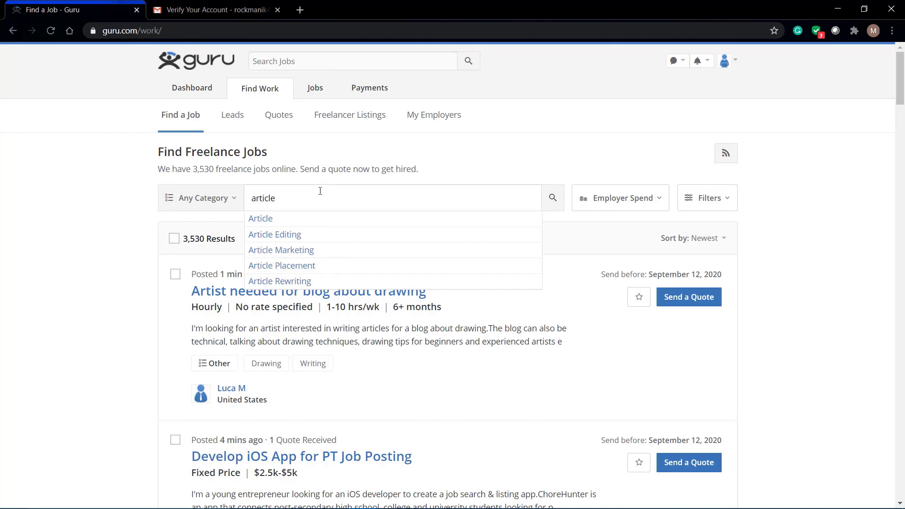
pyautogui.press('Up')
pyautogui.press('Return')
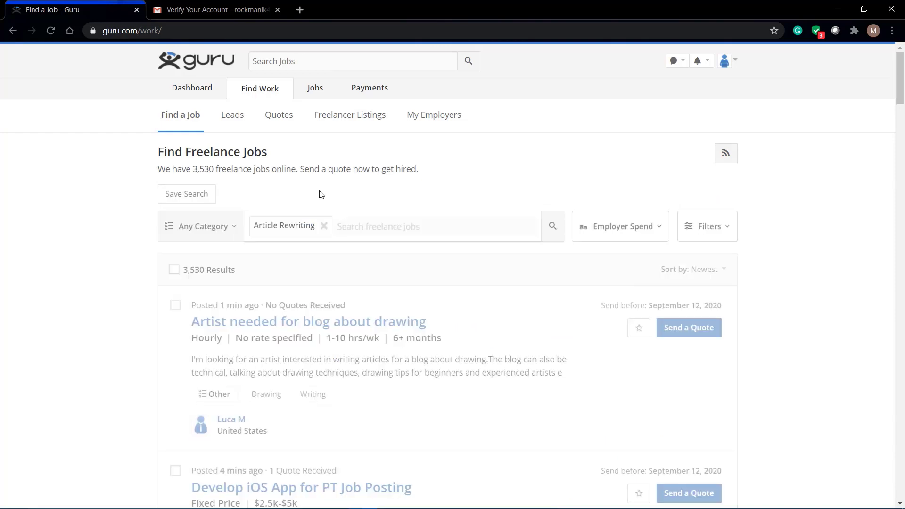
# Step: Highlight the Write blog post job's $1k-$2.5k fixed price and start a quote for it
pyautogui.scroll(-2, 109, 347)
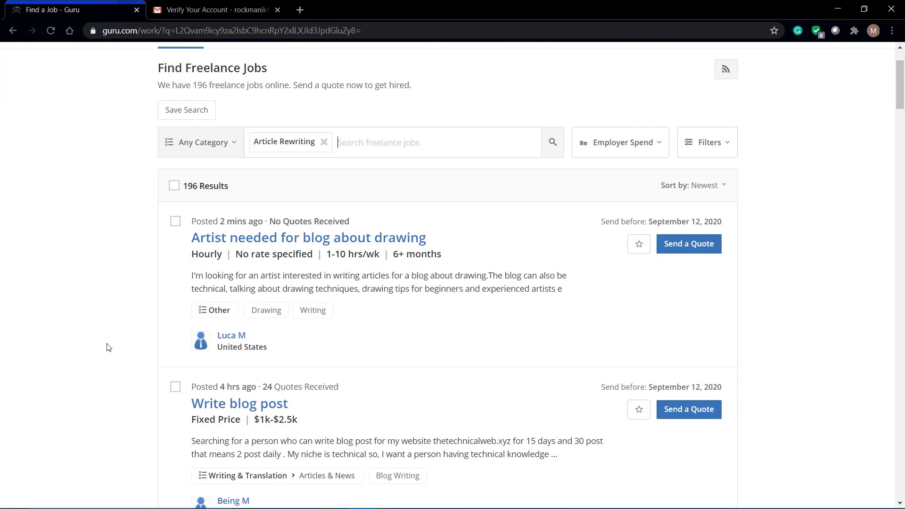
pyautogui.scroll(3, 108, 347)
pyautogui.scroll(-3, 108, 347)
pyautogui.scroll(3, 108, 347)
pyautogui.hscroll(2, 108, 347)
pyautogui.scroll(-2, 109, 347)
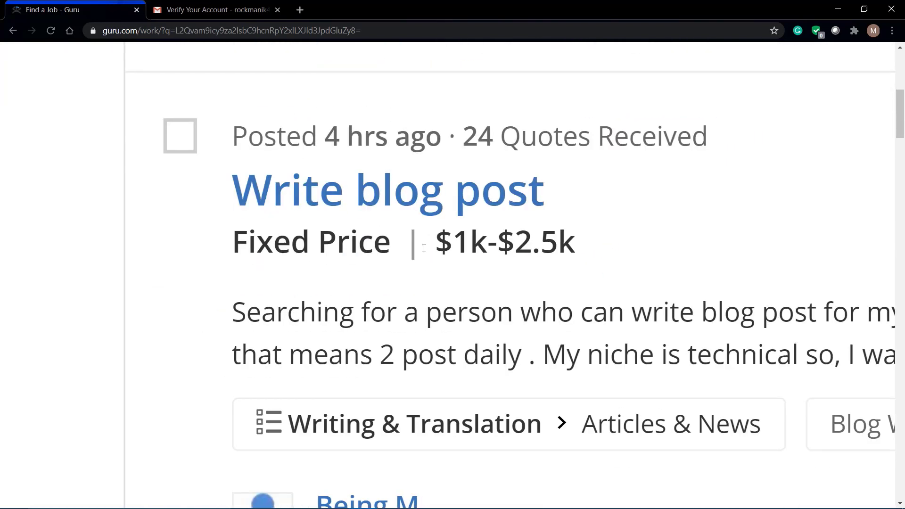
pyautogui.hscroll(4, 424, 248)
pyautogui.moveTo(258, 243); pyautogui.dragTo(377, 237)
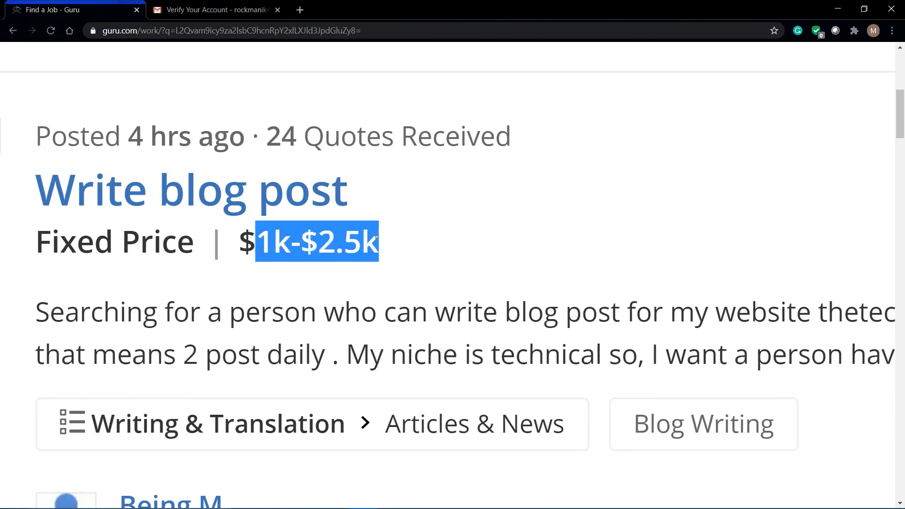
pyautogui.scroll(-5, 376, 238)
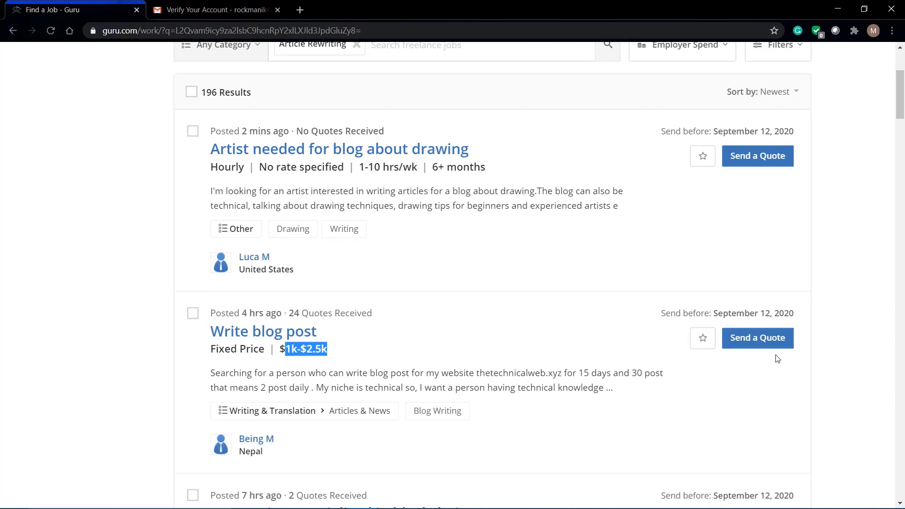
pyautogui.click(761, 342)
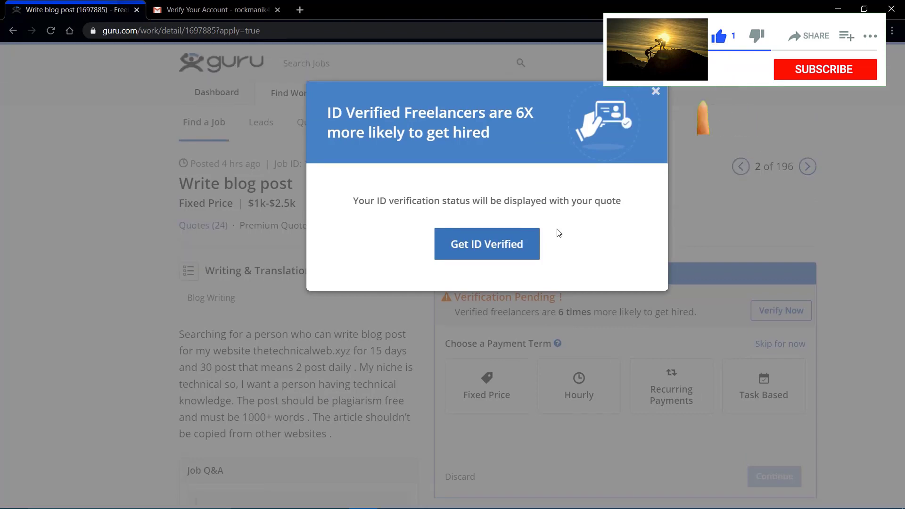
# Step: Open ID verification in a new tab and highlight the Legal Name, Residential Address and photo ID requirements
pyautogui.click(511, 240)
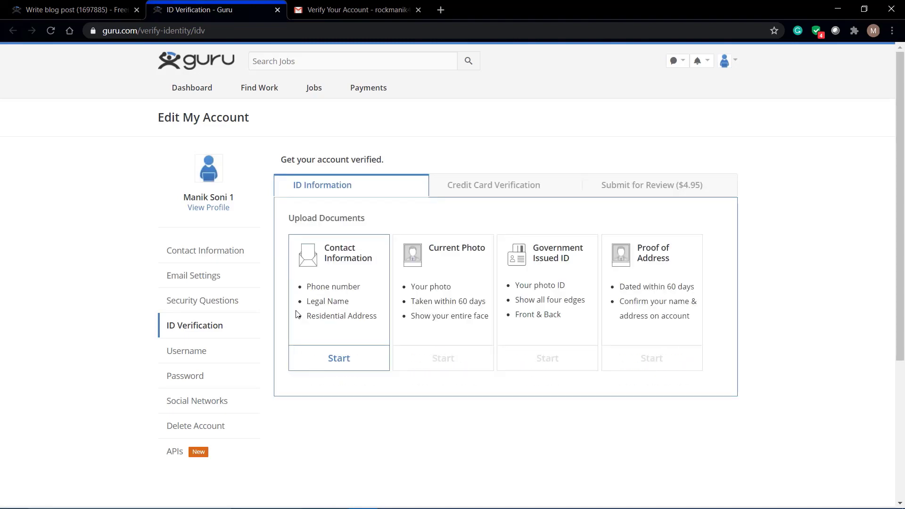
pyautogui.scroll(5, 297, 315)
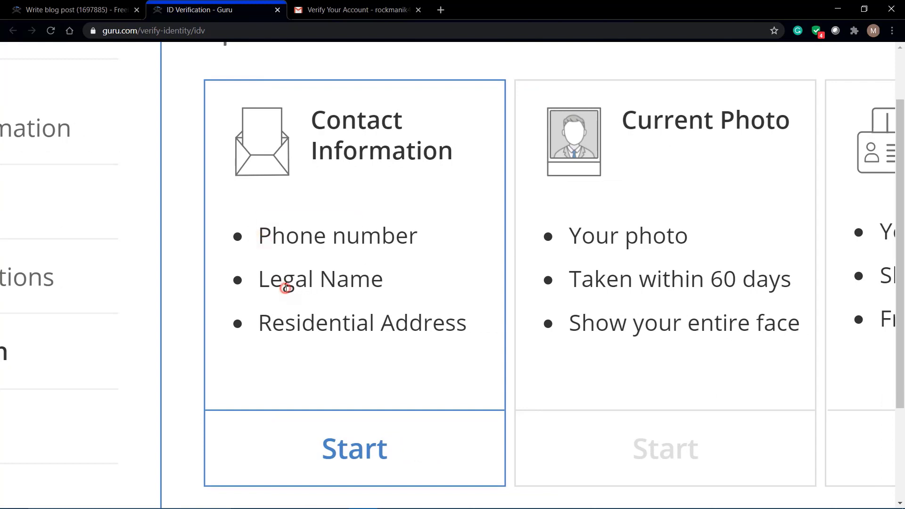
pyautogui.moveTo(284, 284); pyautogui.dragTo(337, 282)
pyautogui.moveTo(277, 332); pyautogui.dragTo(423, 325)
pyautogui.hscroll(6, 423, 324)
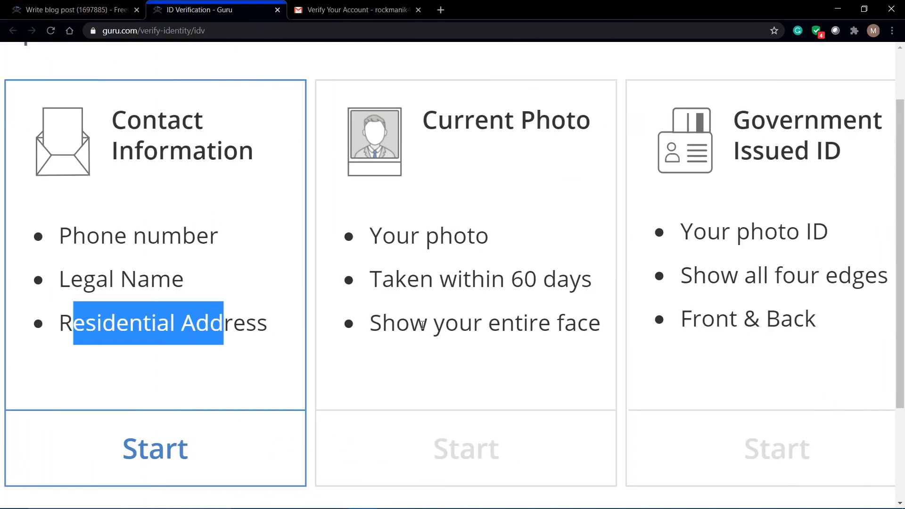
pyautogui.moveTo(304, 244); pyautogui.dragTo(498, 218)
pyautogui.hscroll(5, 408, 227)
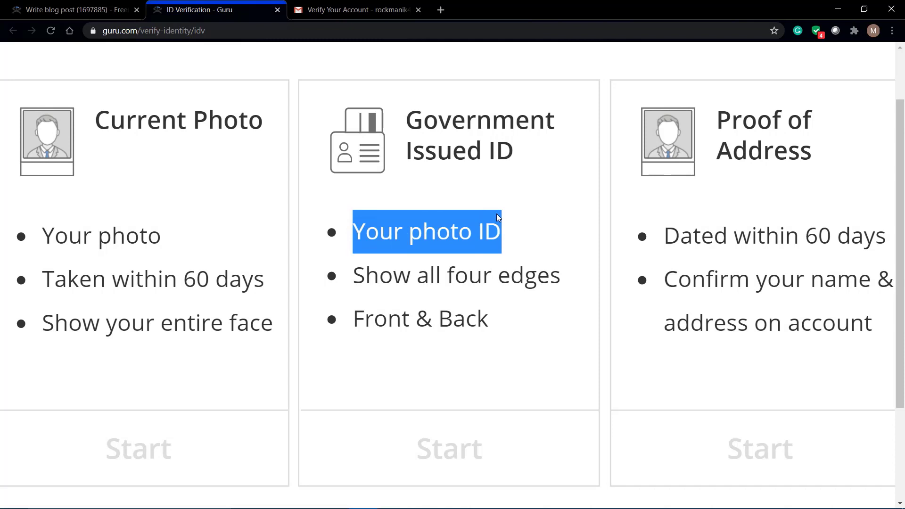
# Step: Highlight the dated-within-60-days, name and address requirements, then return to the job tab
pyautogui.hscroll(5, 394, 204)
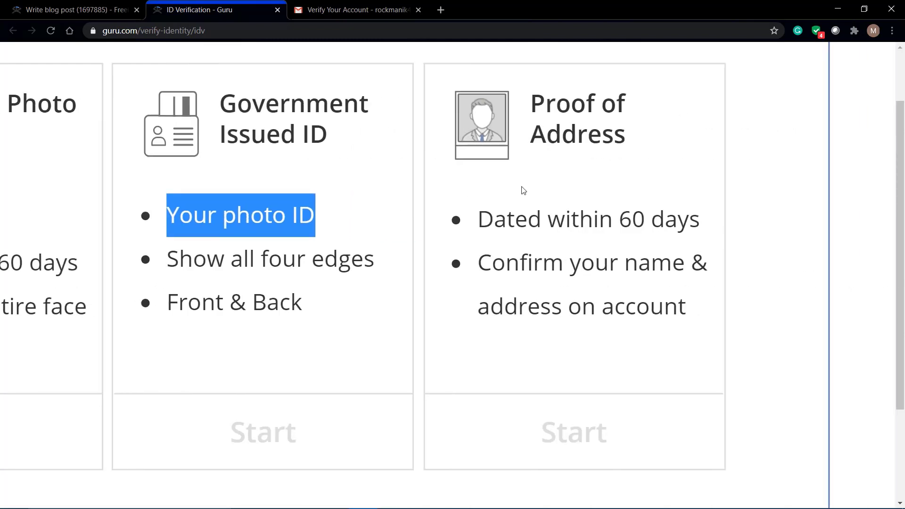
pyautogui.click(487, 222)
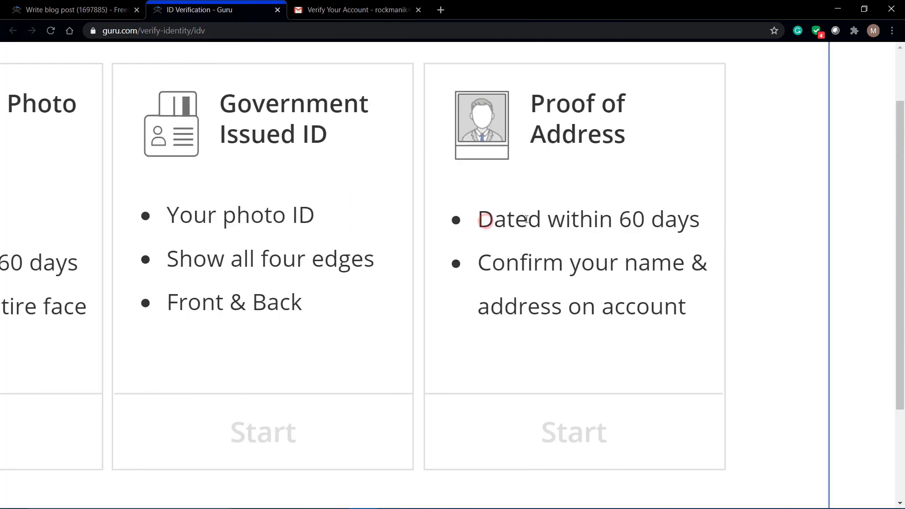
pyautogui.tripleClick(684, 200)
pyautogui.moveTo(492, 264); pyautogui.dragTo(683, 264)
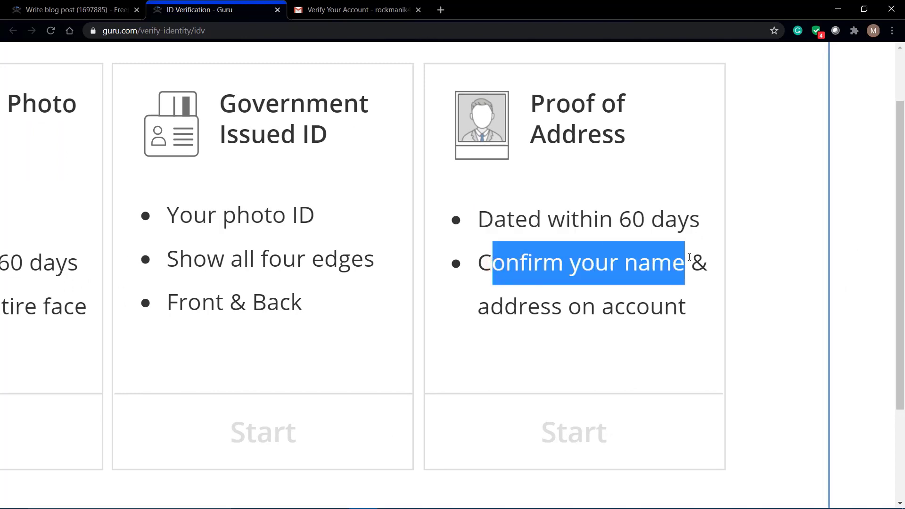
pyautogui.click(505, 311)
pyautogui.moveTo(506, 311); pyautogui.dragTo(583, 311)
pyautogui.keyDown('ctrl'); pyautogui.scroll(-6, 584, 311); pyautogui.keyUp('ctrl')
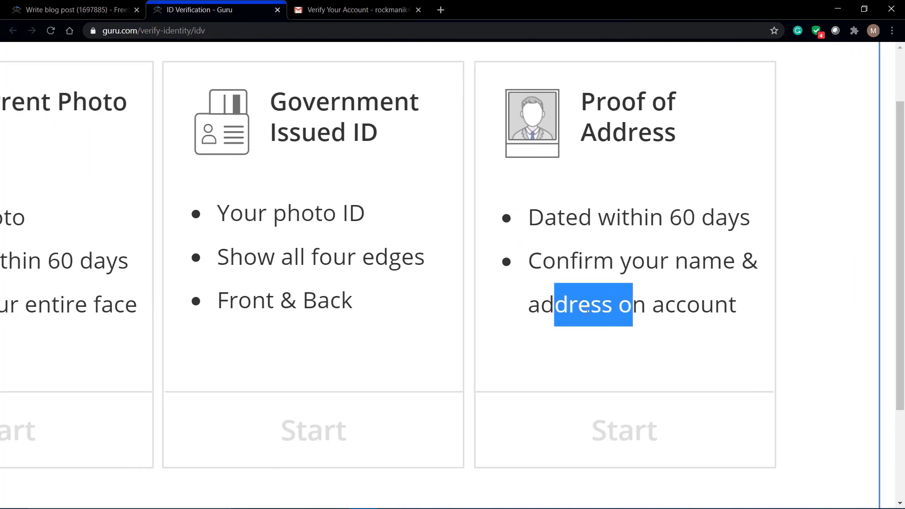
pyautogui.scroll(-3, 587, 312)
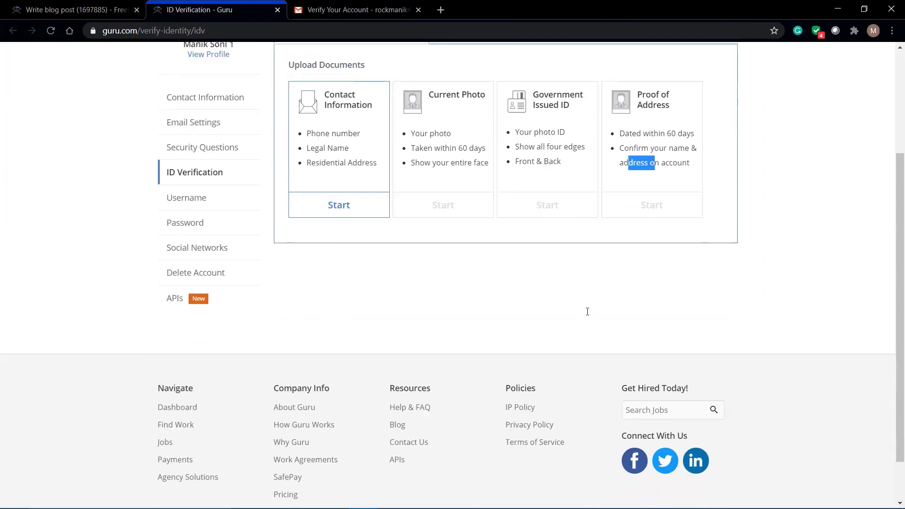
pyautogui.scroll(3, 587, 312)
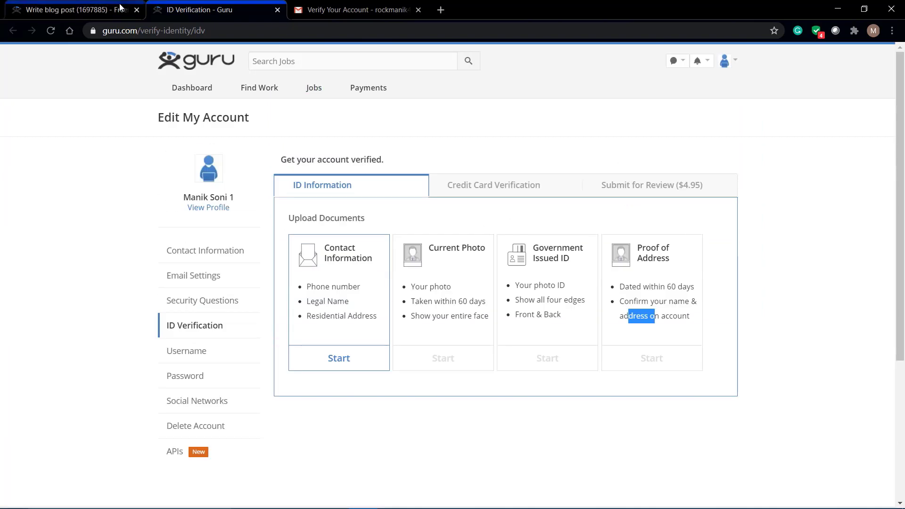
pyautogui.click(90, 9)
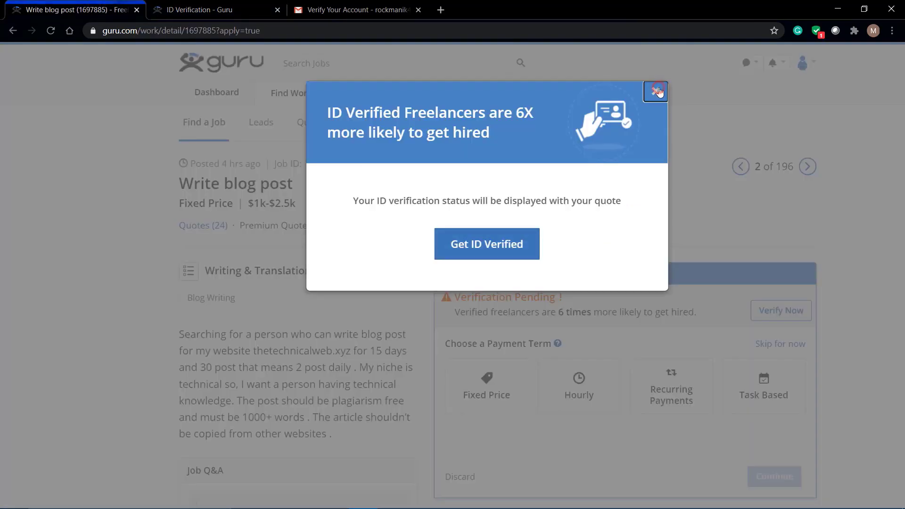
# Step: Dismiss the ID-verification prompt, recheck the verification tab, and return to the Write blog post quote form
pyautogui.click(656, 91)
pyautogui.scroll(-1, 631, 224)
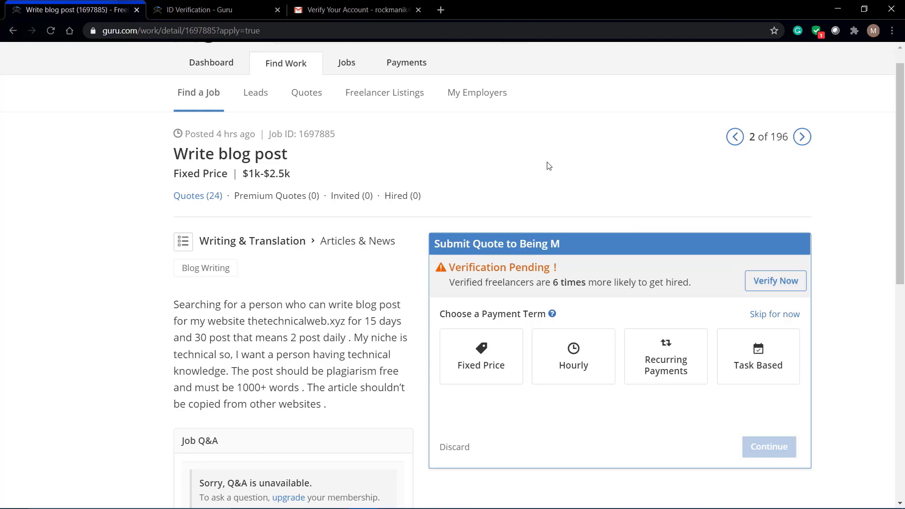
pyautogui.click(198, 9)
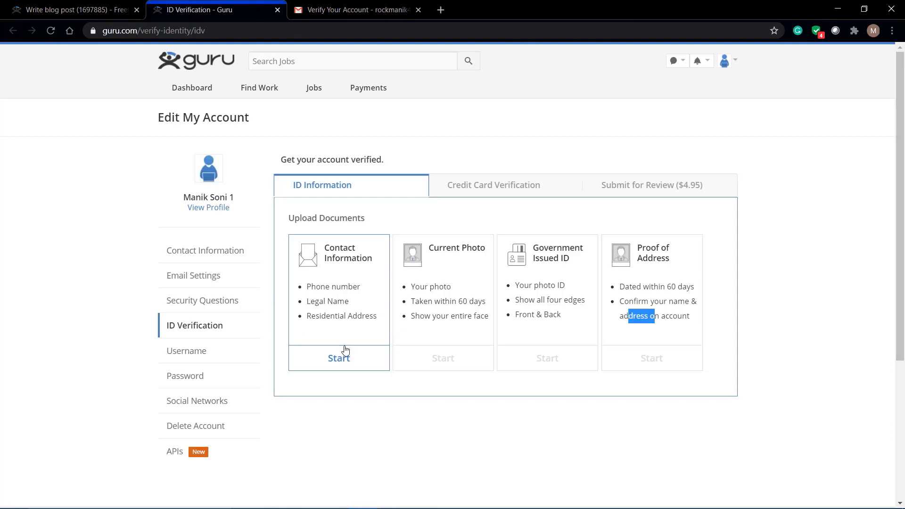
pyautogui.click(623, 281)
pyautogui.click(57, 4)
pyautogui.scroll(1, 260, 132)
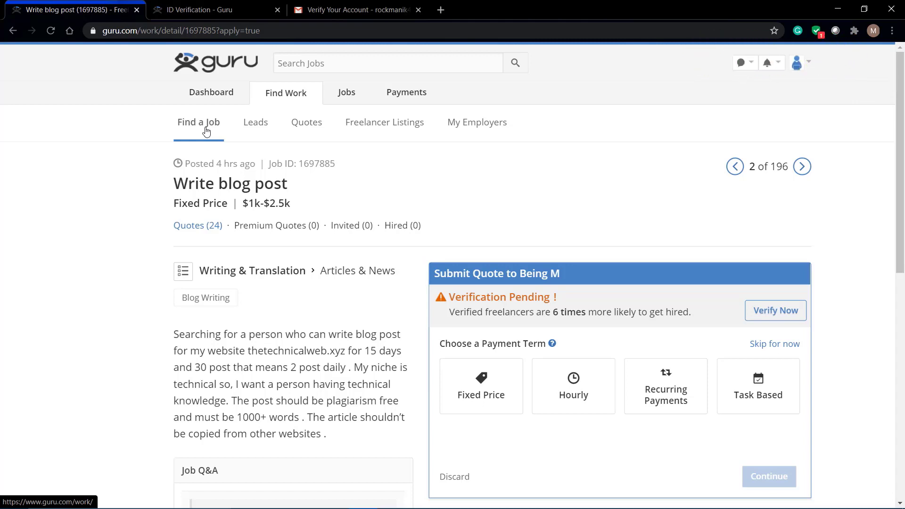
pyautogui.click(294, 92)
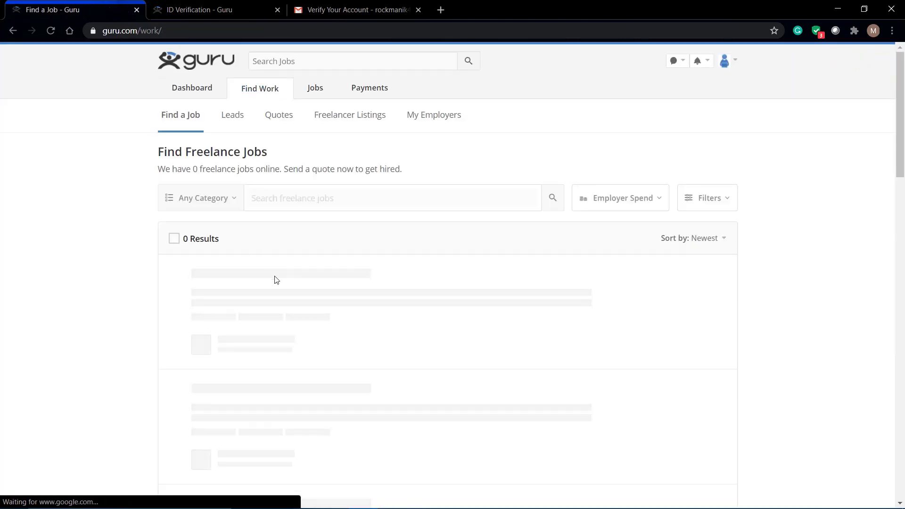
# Step: Scroll through the 3,530 open job listings and back up to the top
pyautogui.scroll(-1, 283, 271)
pyautogui.scroll(-15, 293, 271)
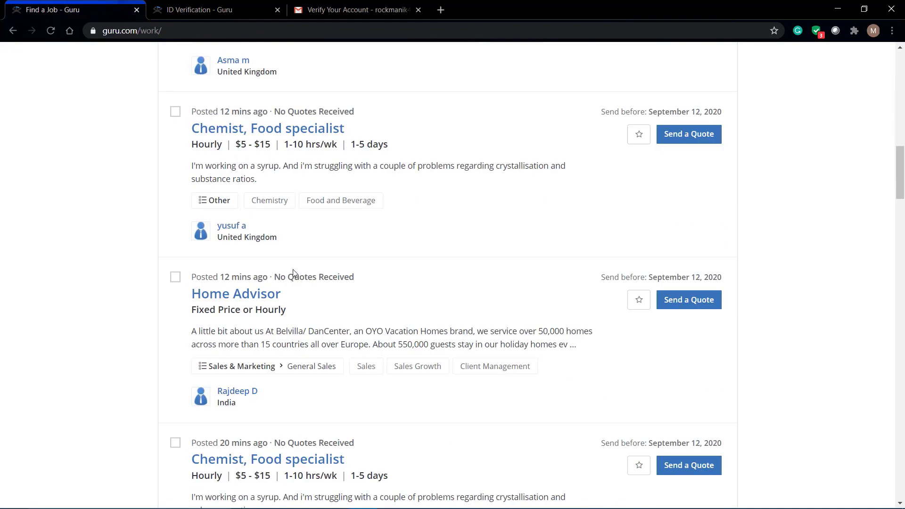
pyautogui.scroll(-20, 293, 274)
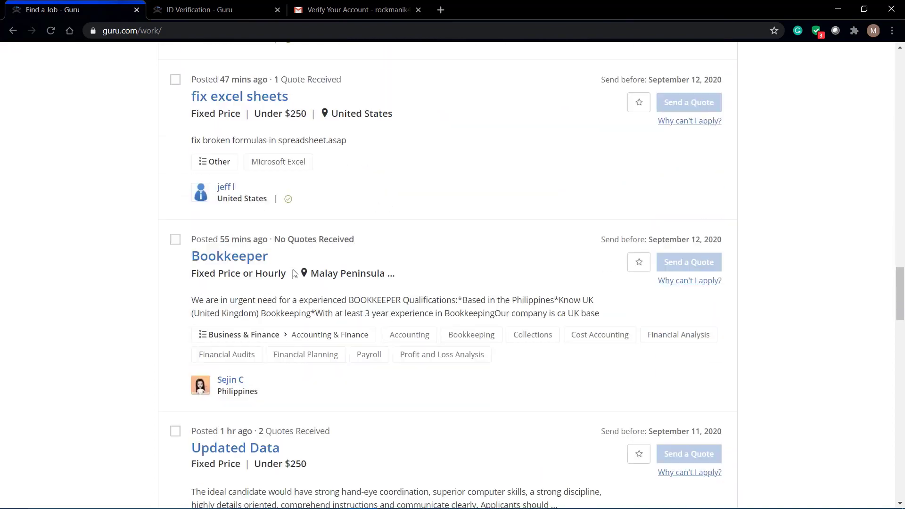
pyautogui.scroll(-5, 293, 272)
pyautogui.scroll(20, 294, 273)
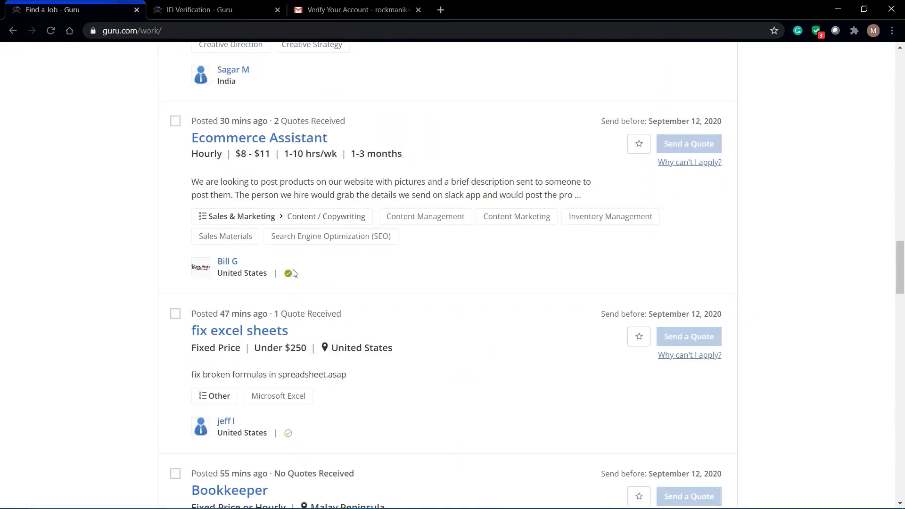
pyautogui.scroll(15, 294, 273)
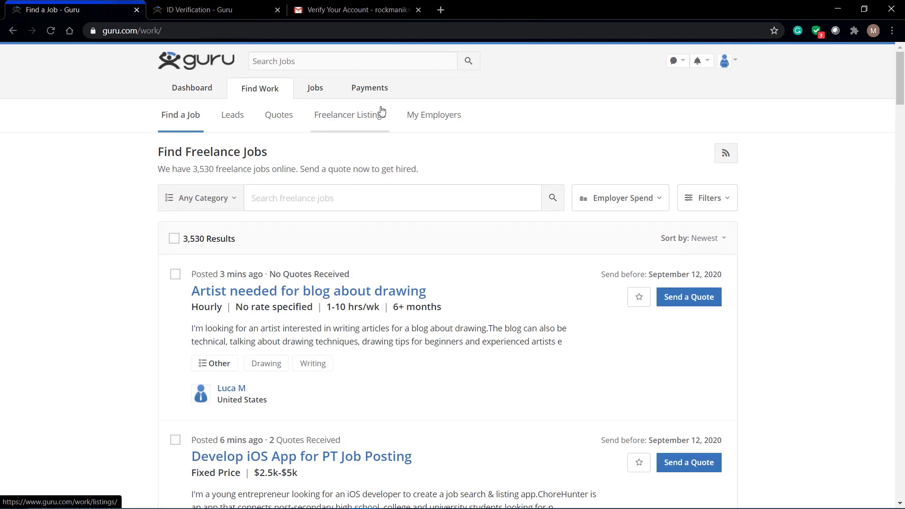
pyautogui.click(227, 200)
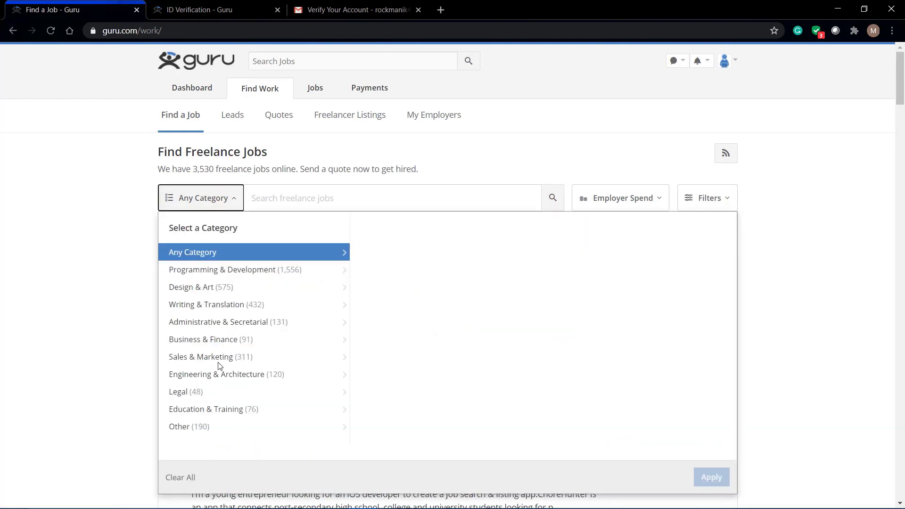
pyautogui.keyDown('ctrl'); pyautogui.scroll(5, 218, 363); pyautogui.keyUp('ctrl')
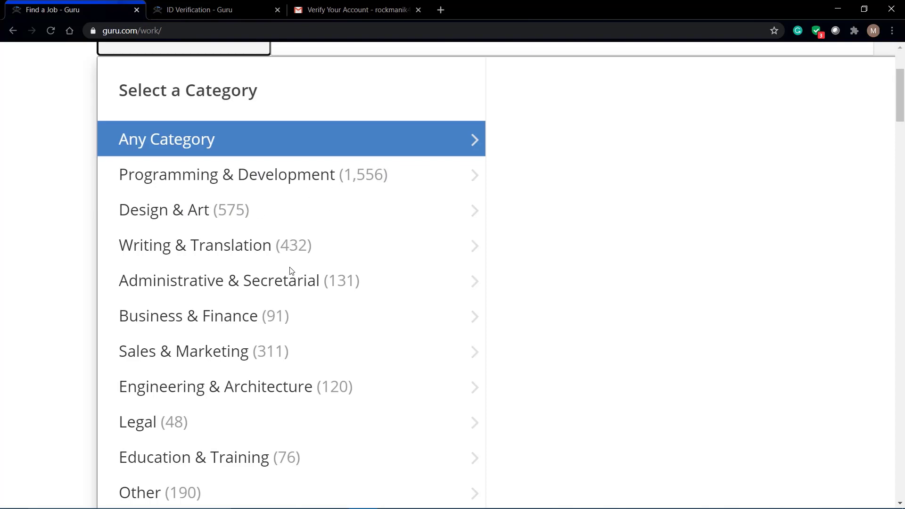
pyautogui.scroll(-5, 290, 269)
pyautogui.scroll(3, 197, 236)
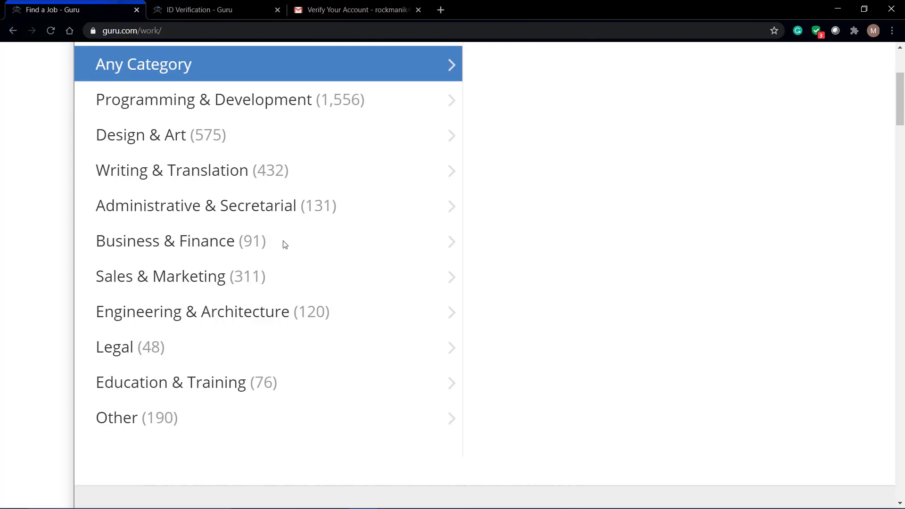
pyautogui.scroll(2, 284, 241)
pyautogui.scroll(-5, 283, 241)
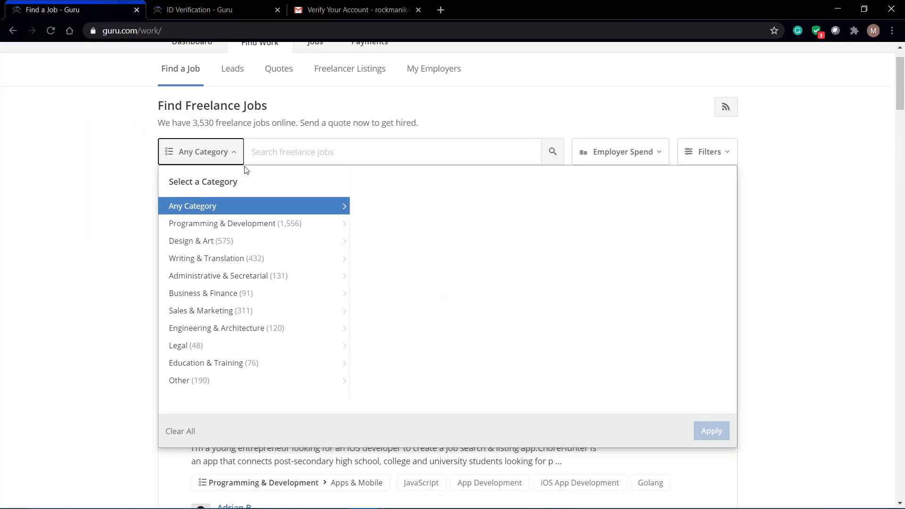
pyautogui.click(230, 154)
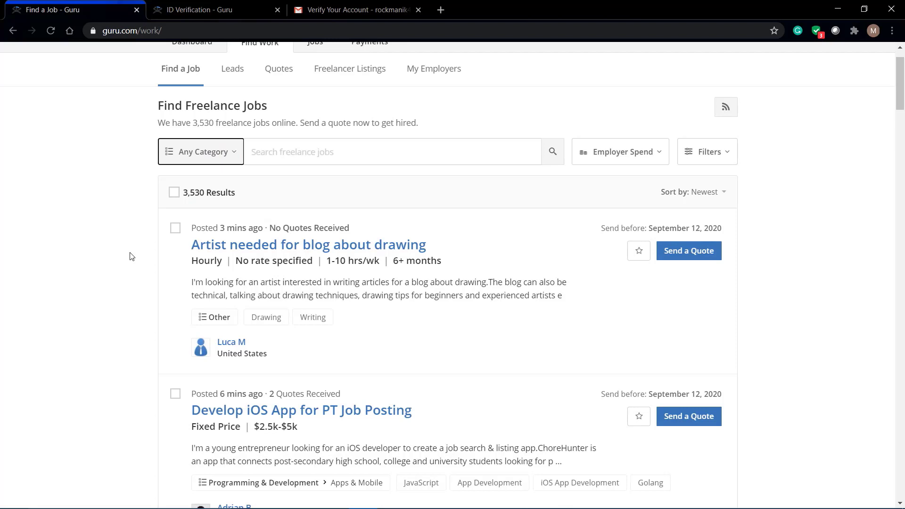